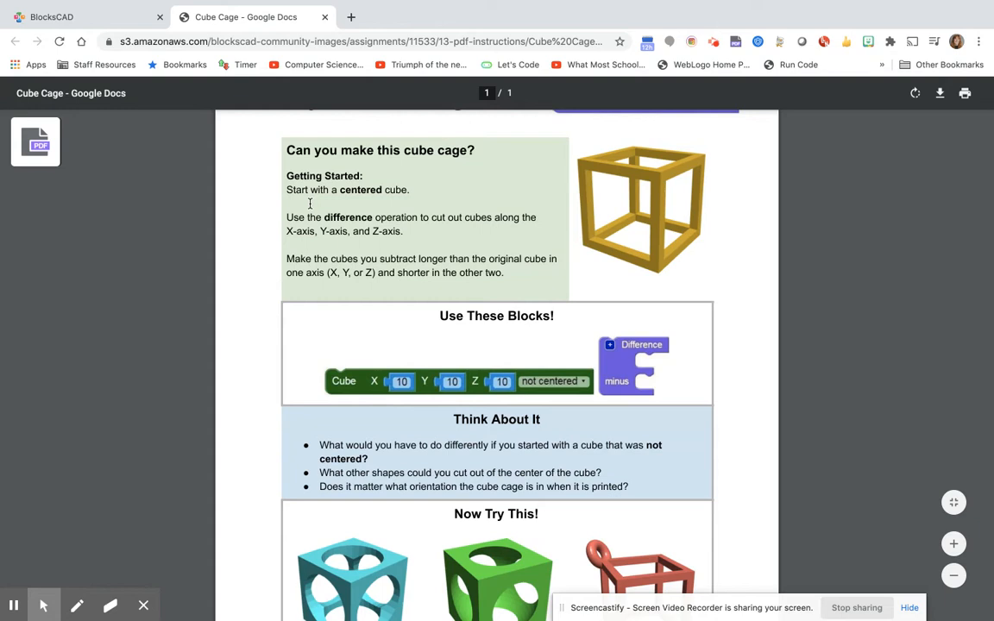
Switch to the BlocksCAD editor, widen the blocks workspace and reposition the centered cube block.
left_click(30, 16)
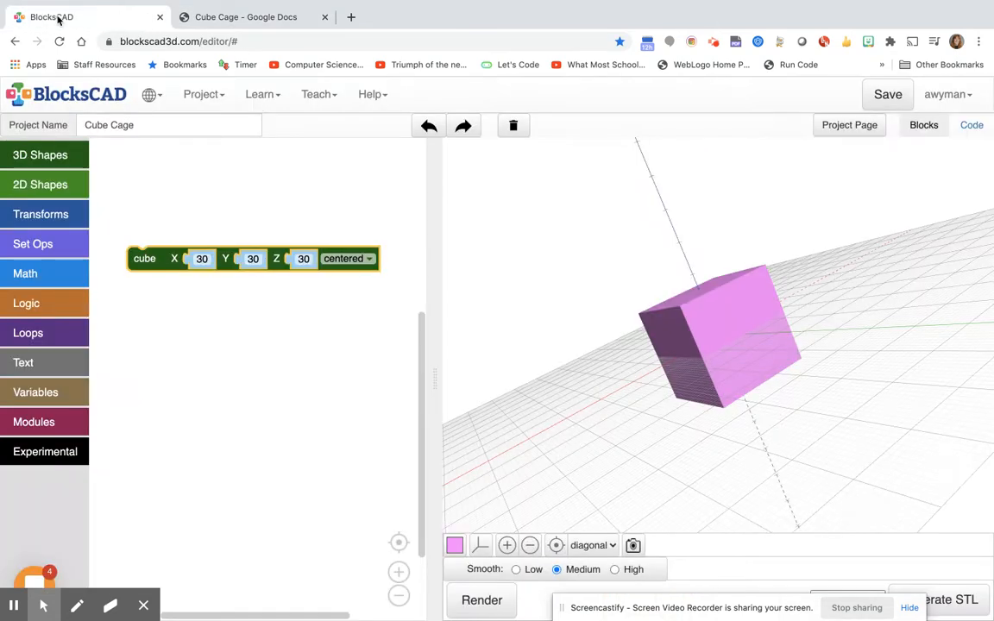
left_click_drag(433, 383, 518, 375)
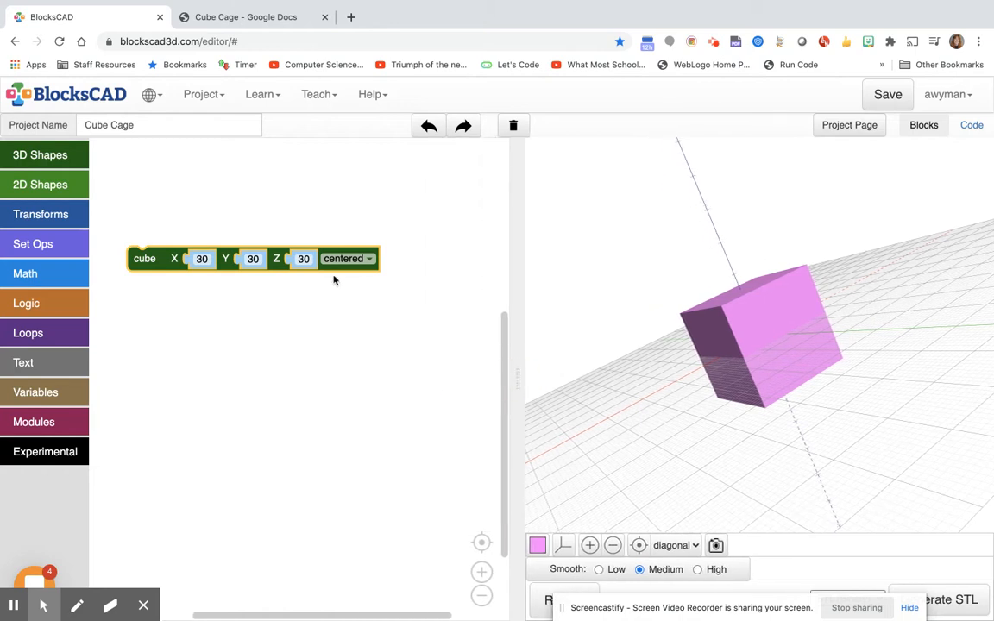
left_click_drag(153, 259, 194, 257)
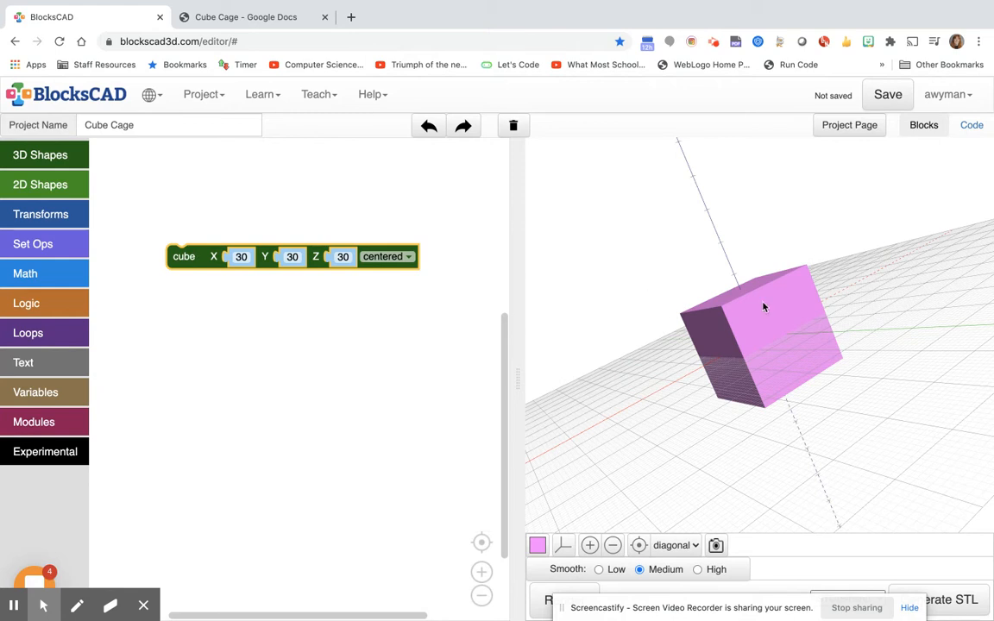
mouse_move(742, 325)
left_mouse_down()
mouse_move(742, 260)
mouse_move(741, 327)
left_mouse_up()
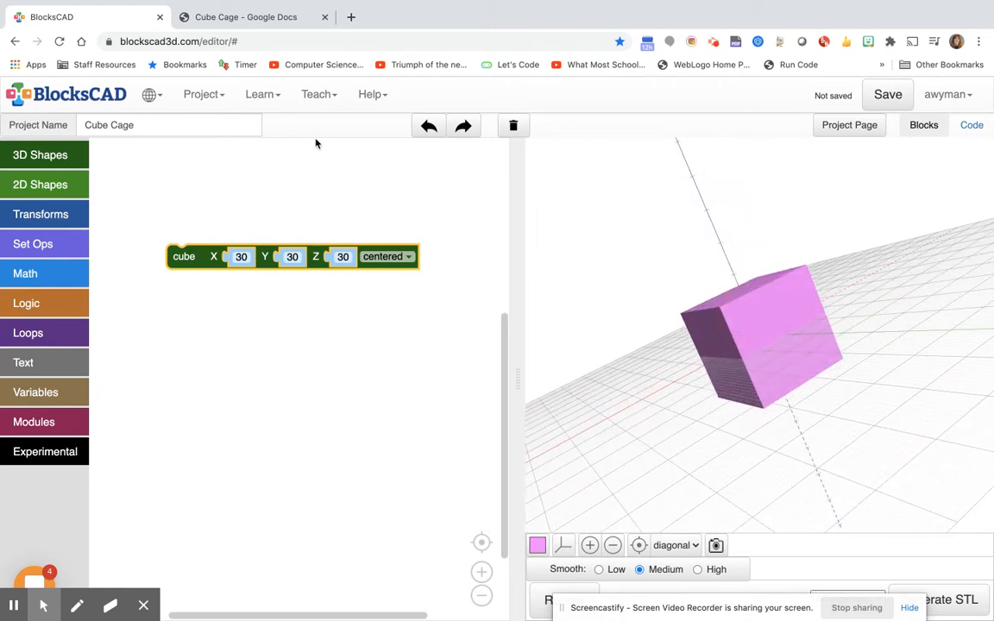
Read the Cube Cage instructions on cutting cubes along each axis, and return to the BlocksCAD model to examine the cube.
left_click(238, 19)
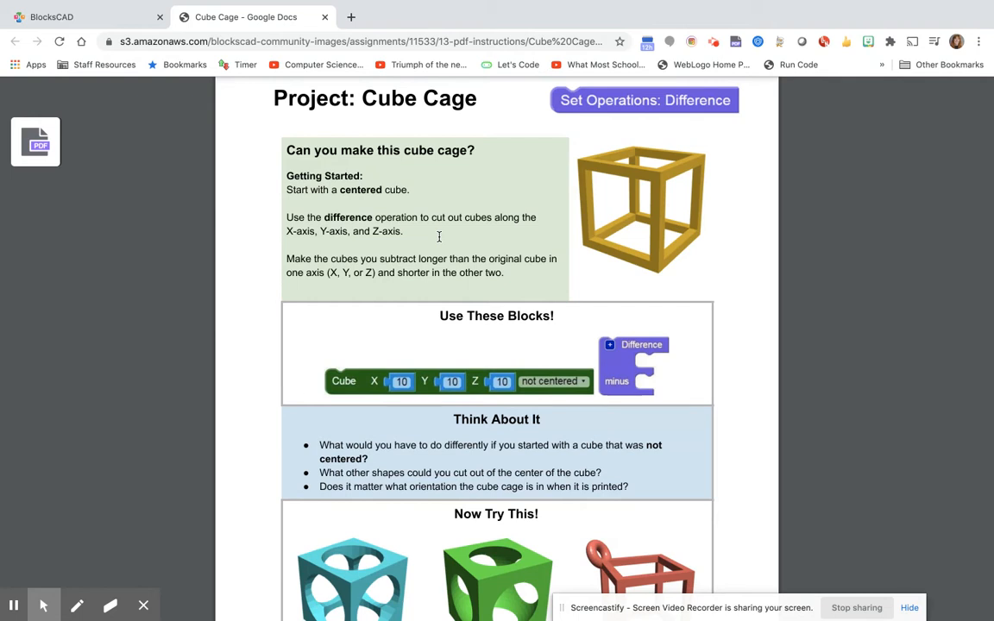
left_click(115, 18)
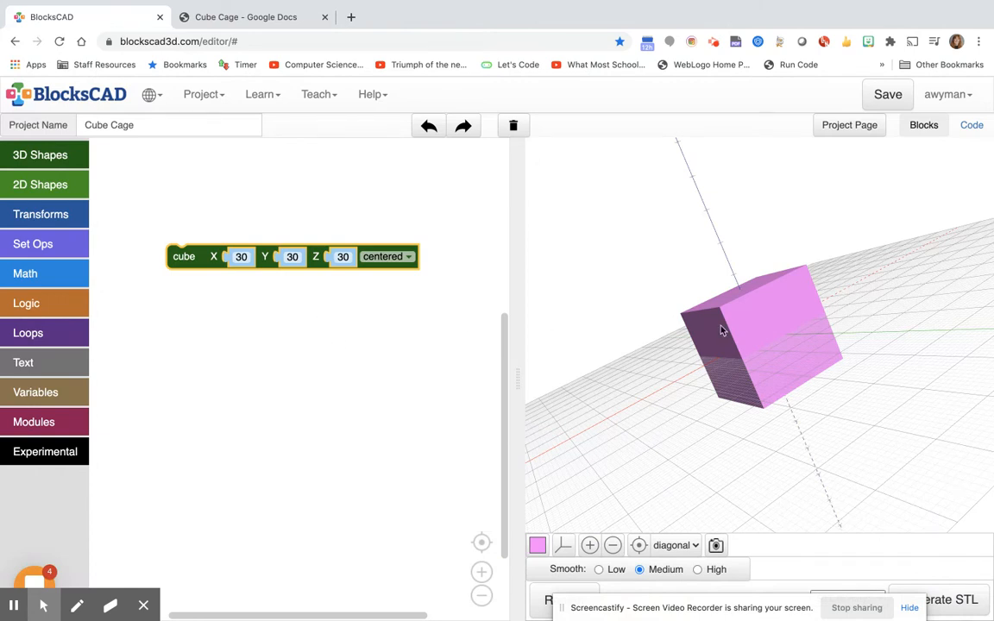
left_click_drag(773, 345, 805, 303)
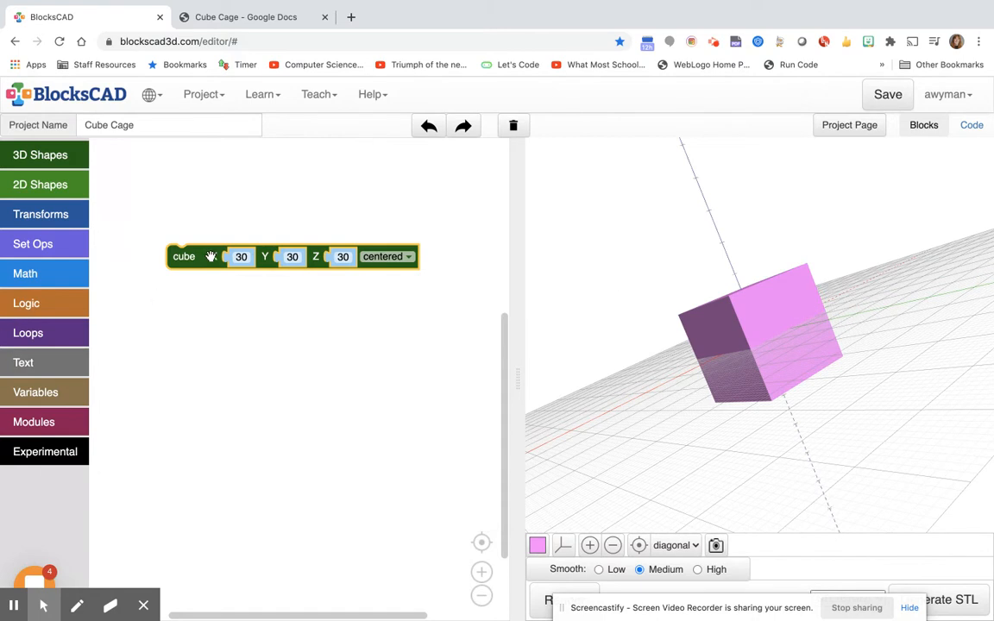
Duplicate the centered cube block and place the copy below the original.
right_click(186, 258)
left_click(207, 270)
left_click_drag(196, 285, 186, 356)
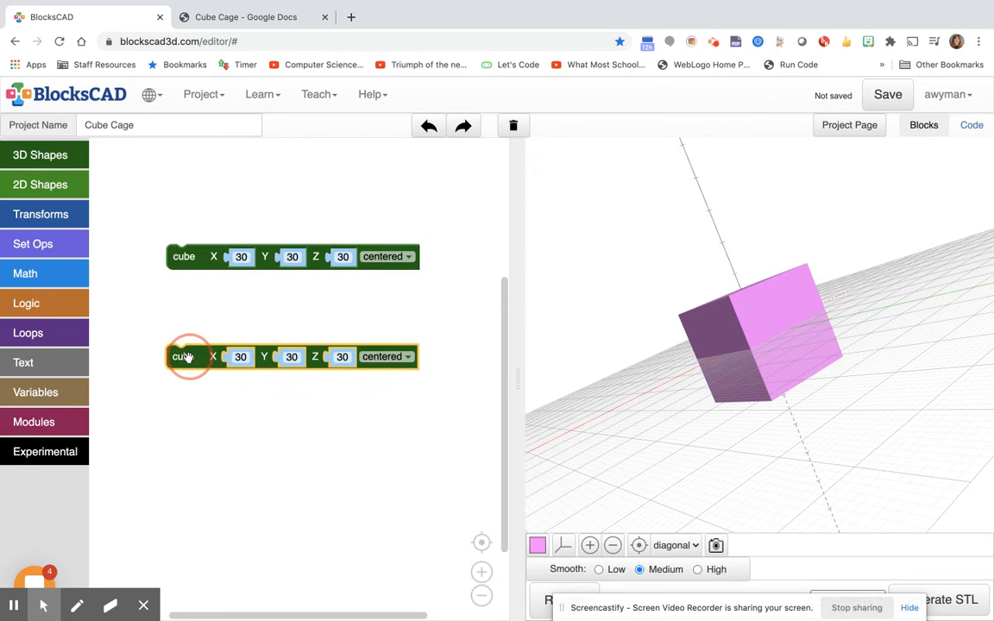
Add a difference block above the two cube blocks and close its comment bubble.
left_click(69, 245)
left_click_drag(116, 259, 136, 184)
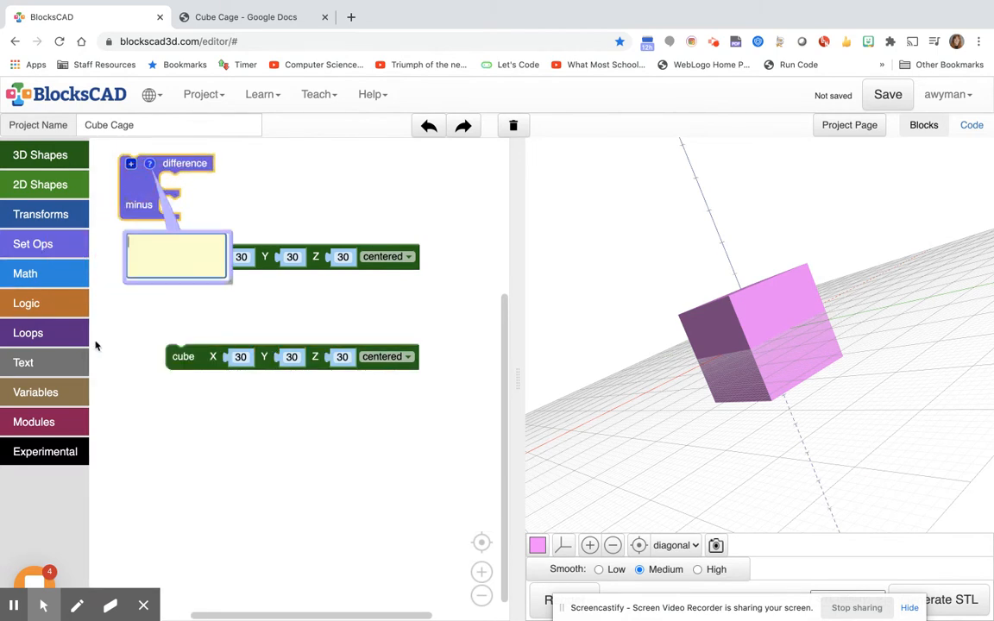
left_click(149, 164)
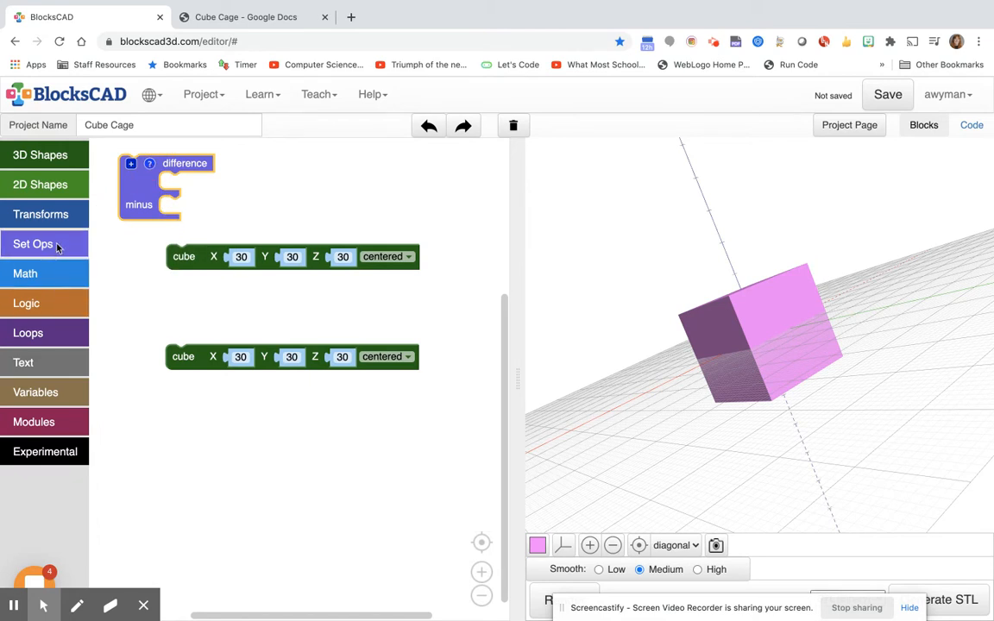
Wrap the lower cube block in a yellow color block and check the reference cage in the Cube Cage instructions.
left_click(50, 203)
left_click_drag(138, 419, 195, 352)
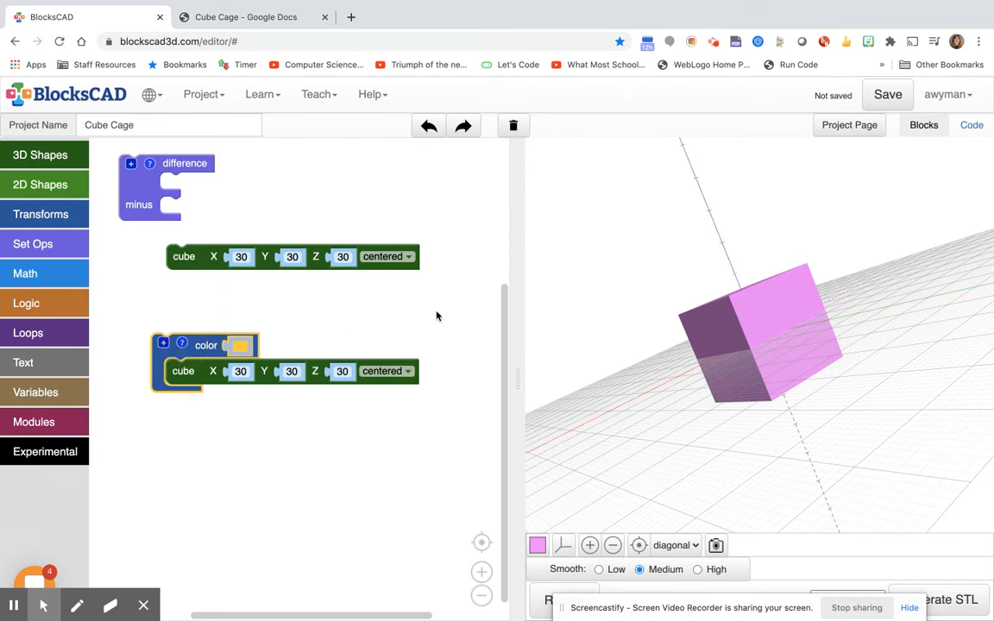
left_click(232, 19)
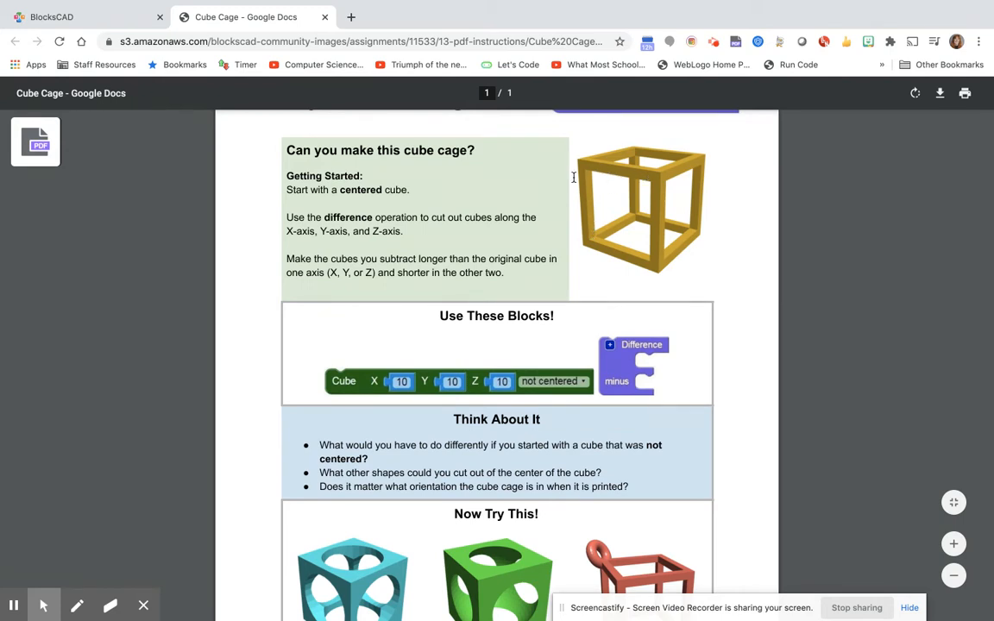
left_click(109, 16)
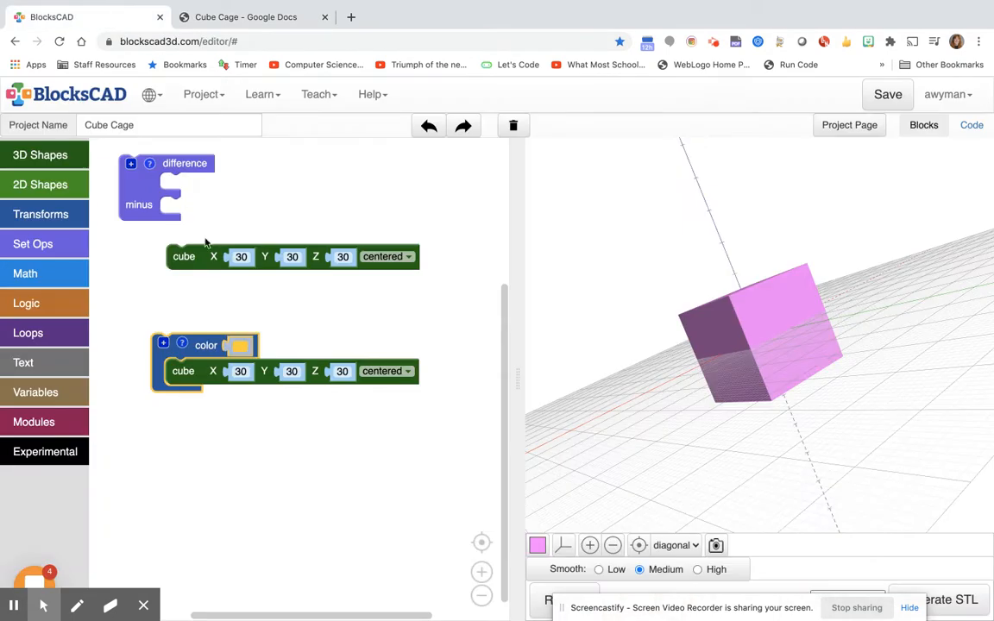
Set the yellow cube's X, Y and Z to 26 and render the model to inspect it.
left_click(246, 371)
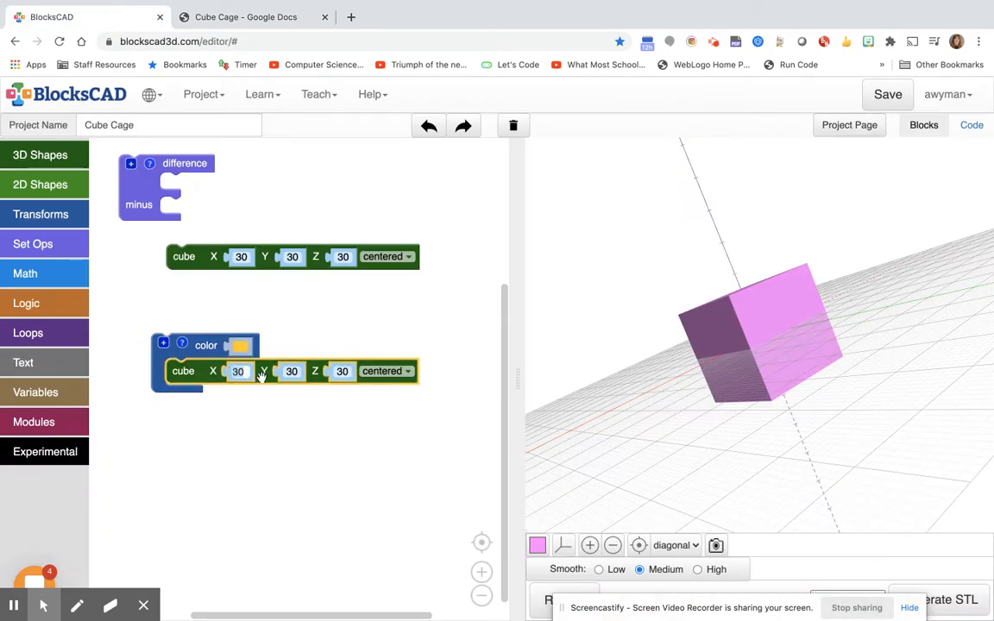
type("26")
left_click(294, 371)
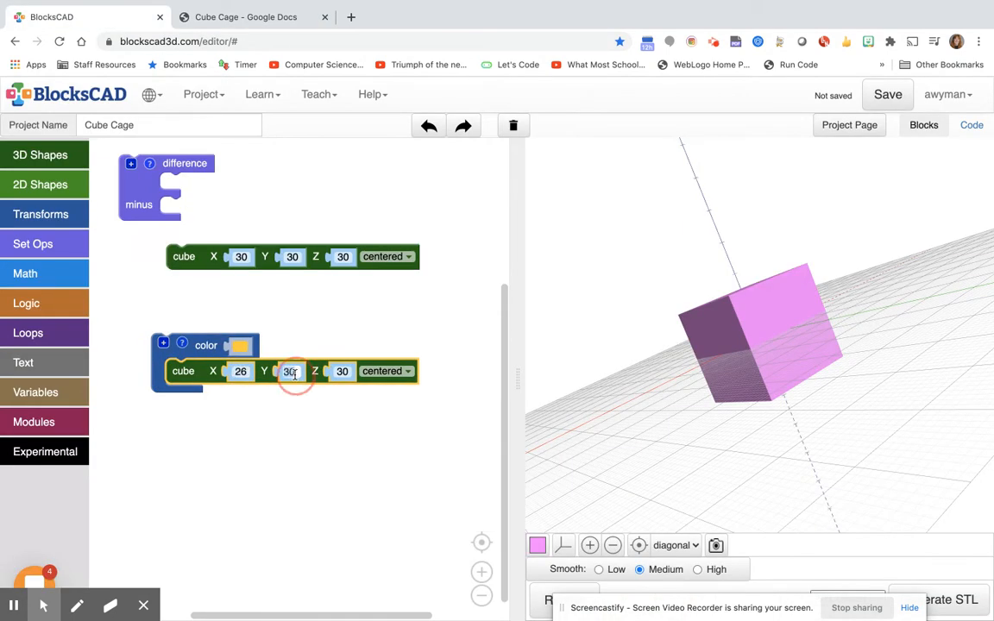
type("26")
left_click(338, 371)
type("26")
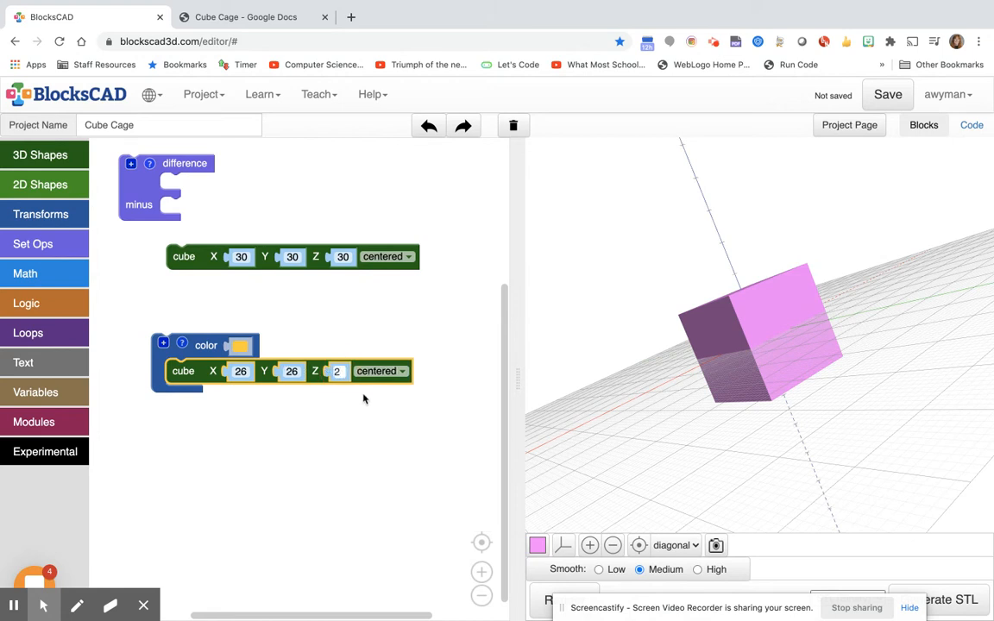
left_click(545, 600)
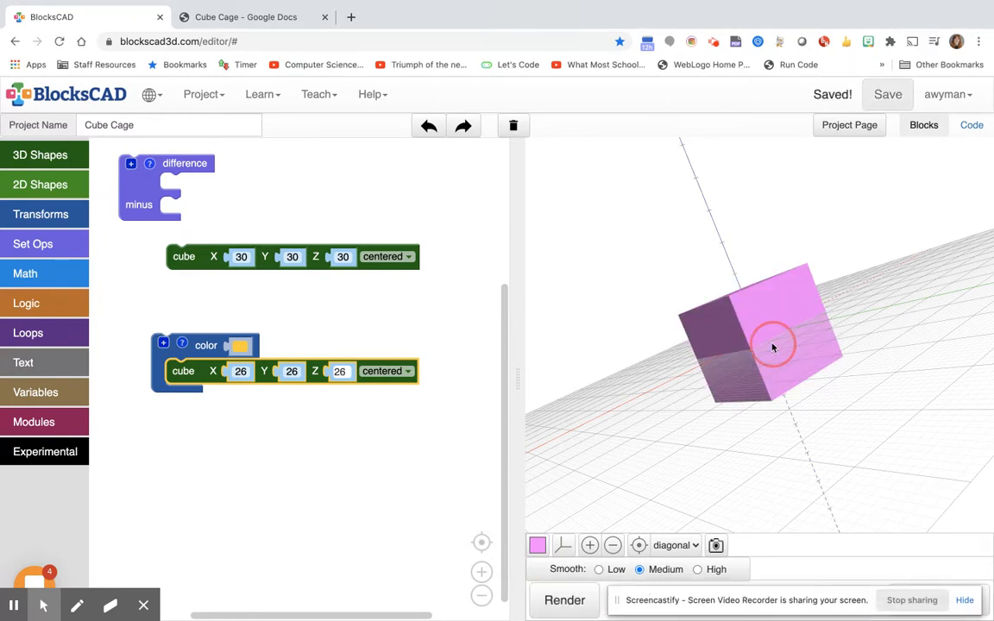
left_click_drag(773, 344, 910, 357)
left_click_drag(717, 350, 984, 259)
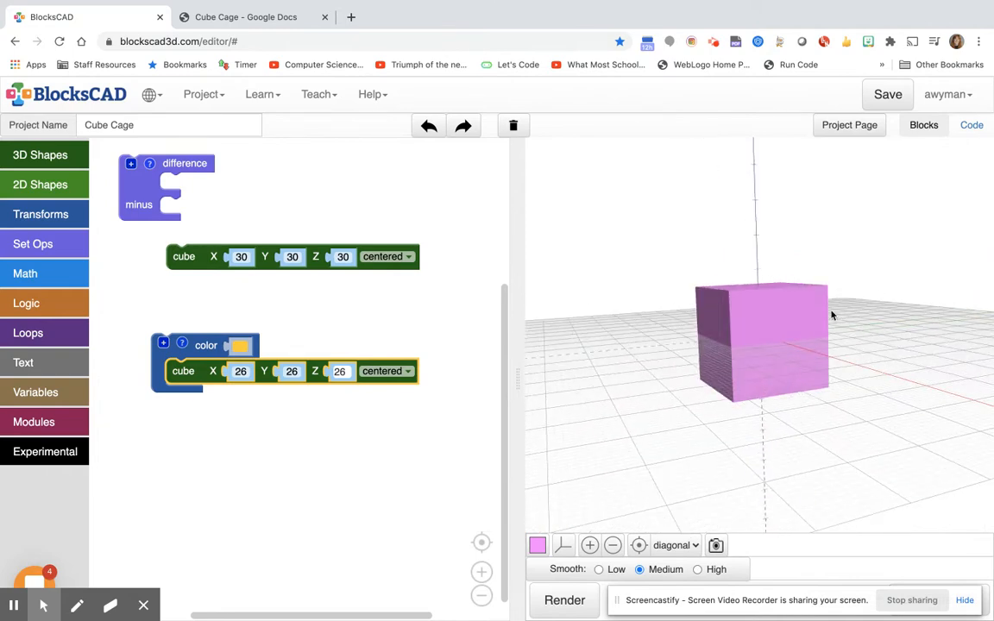
left_click_drag(831, 313, 787, 433)
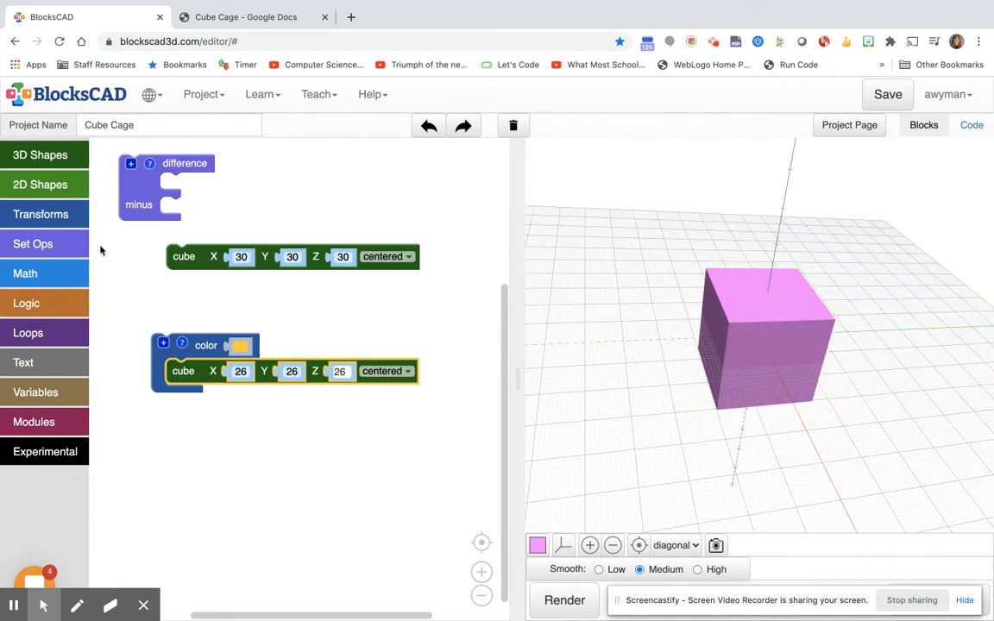
Wrap the yellow color block and its cube in a translate block.
left_click(43, 214)
left_click(130, 171)
left_click_drag(130, 172, 169, 340)
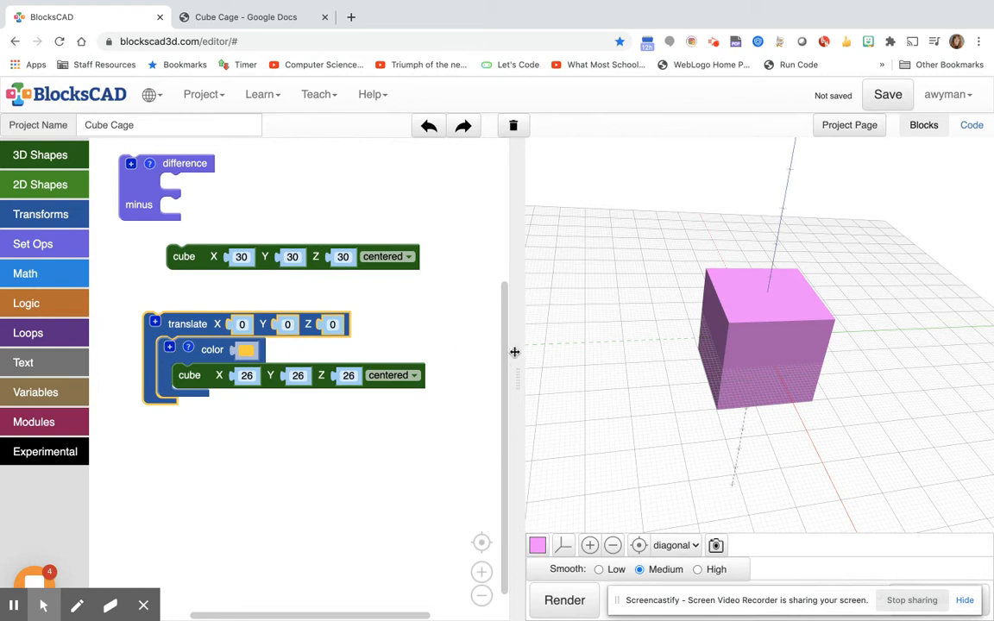
left_click_drag(690, 396, 655, 443)
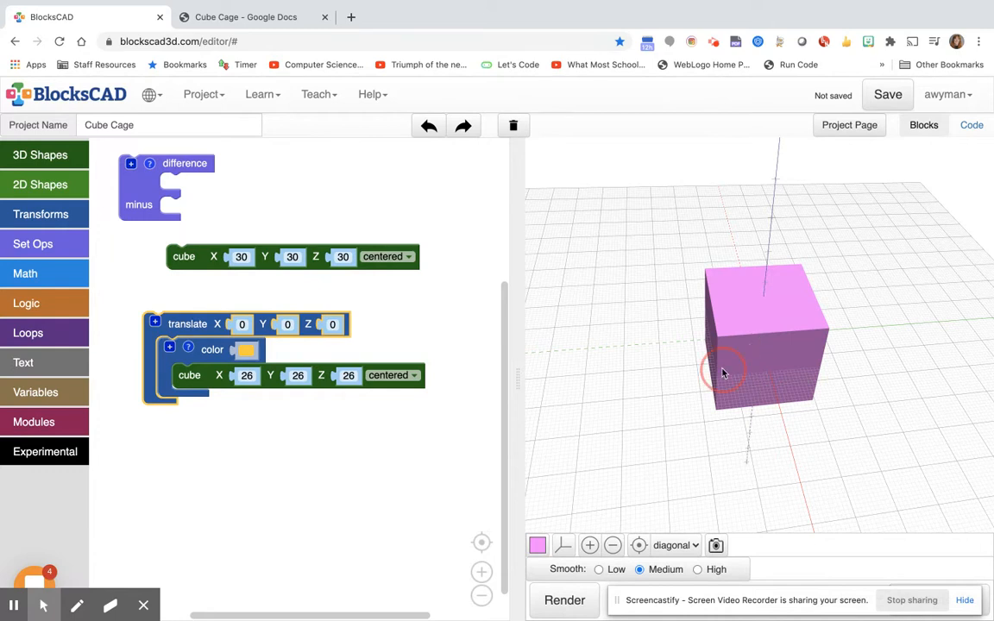
left_click_drag(722, 370, 706, 315)
Set the translate block's X to 2, render, and view the yellow face of the model.
left_click(241, 325)
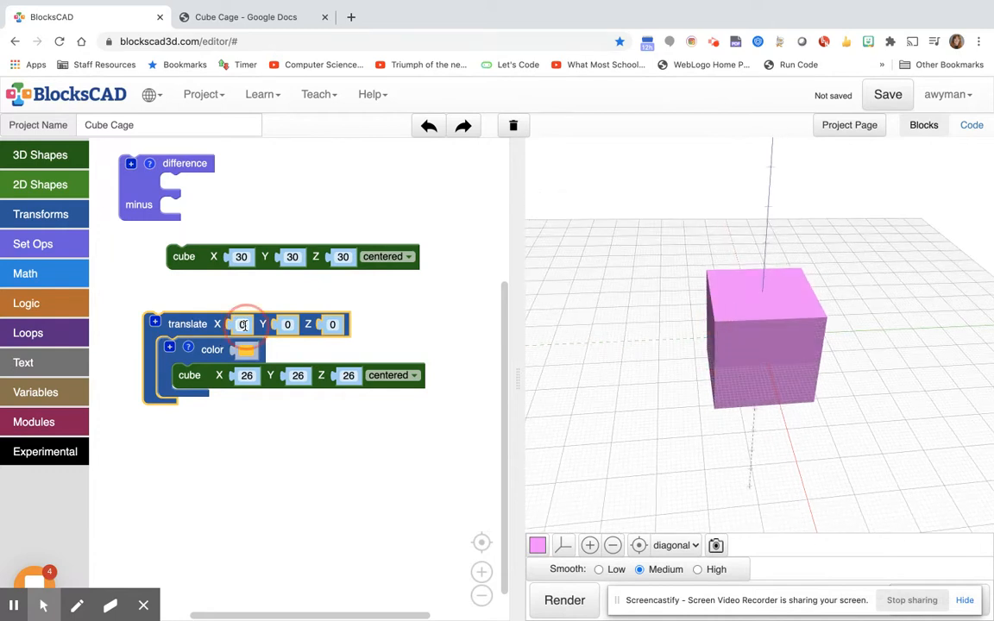
type("2")
left_click(564, 601)
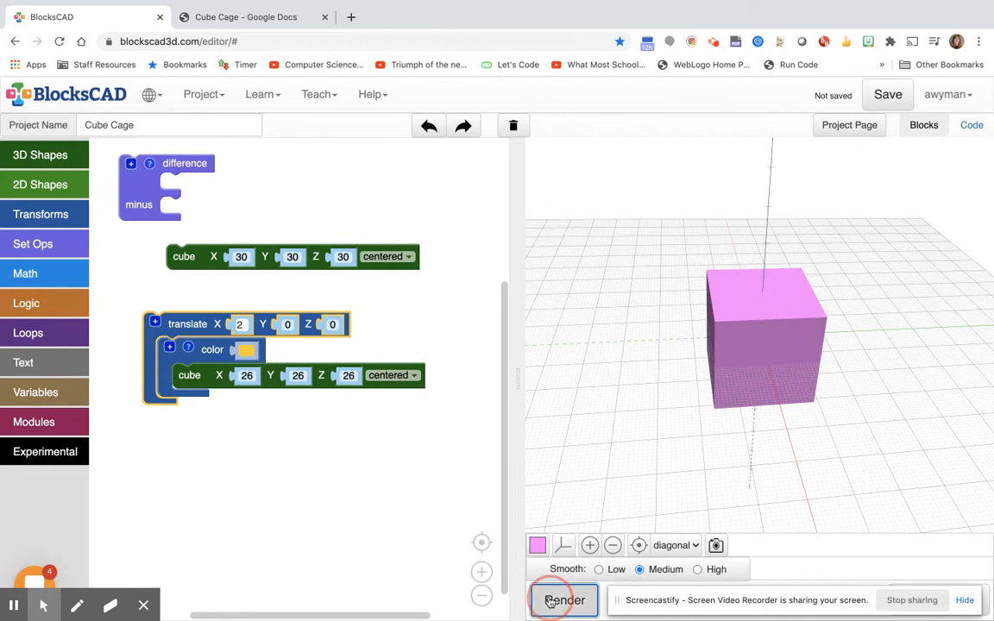
left_click_drag(626, 463, 611, 273)
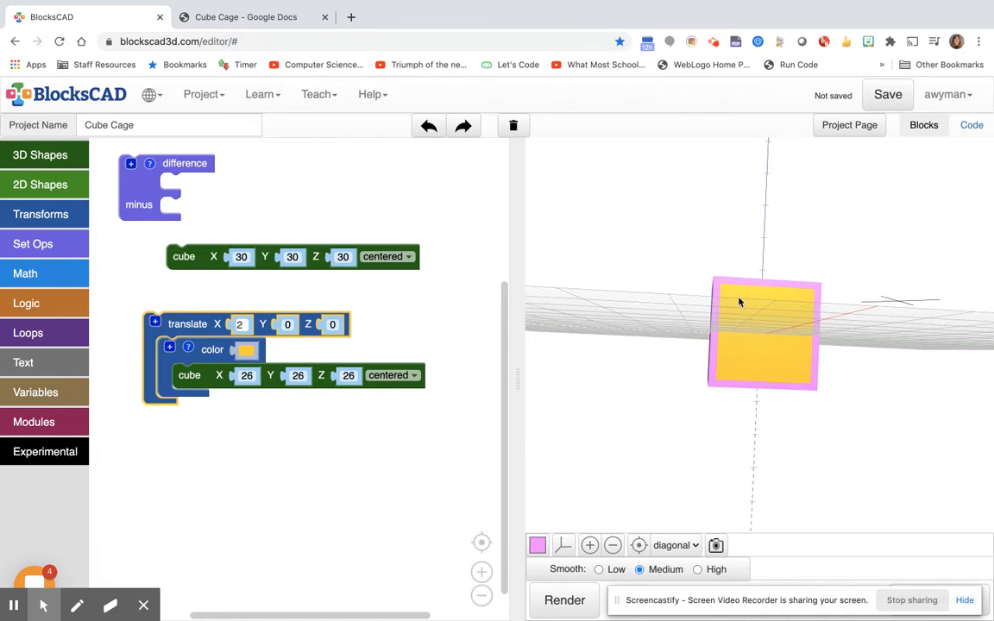
left_click_drag(737, 299, 761, 299)
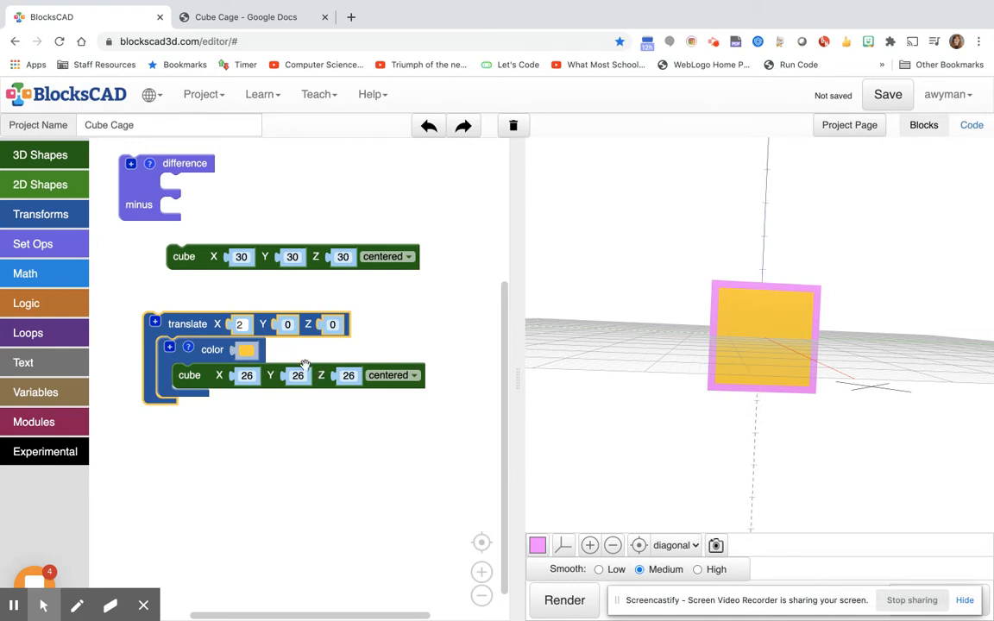
Examine all sides of the rendered cube to see where the yellow inner cube reaches the surface.
left_click(624, 362)
left_click_drag(625, 362, 766, 302)
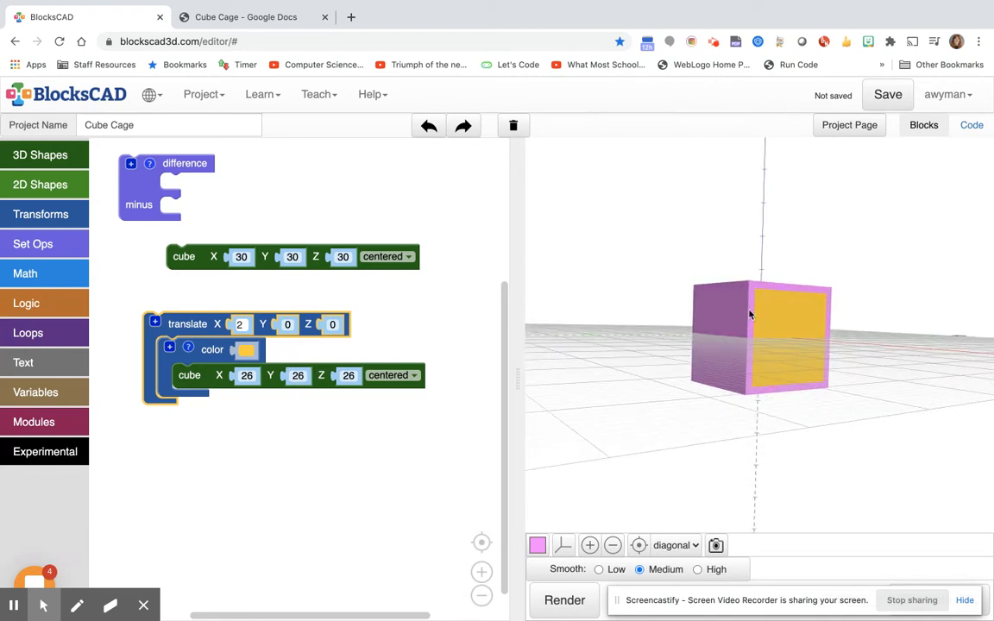
left_click_drag(670, 334, 892, 349)
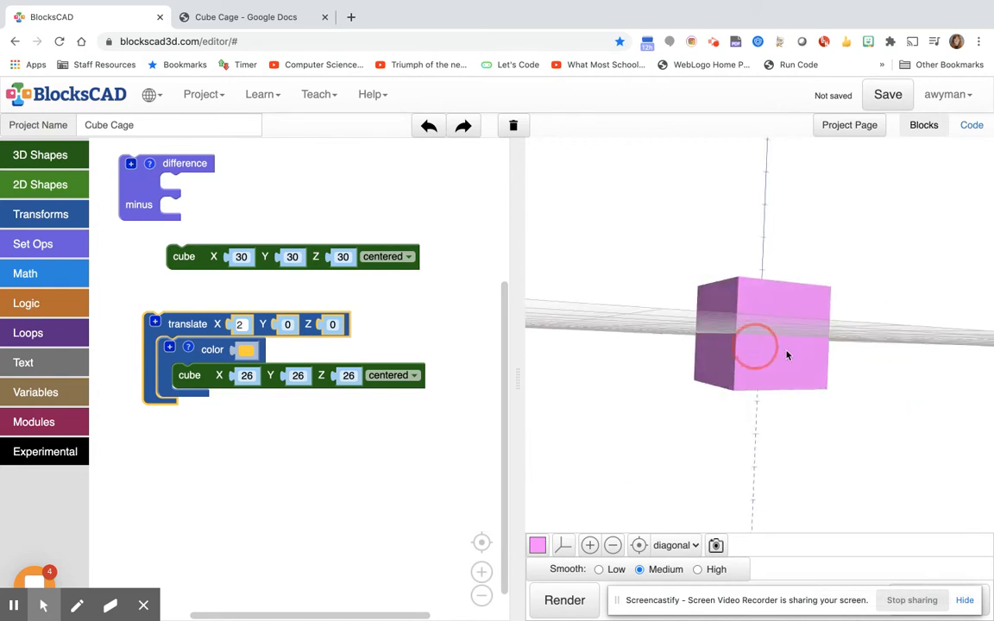
left_click_drag(746, 344, 912, 375)
left_click_drag(681, 331, 473, 411)
left_click_drag(792, 404, 711, 424)
left_click_drag(804, 333, 855, 368)
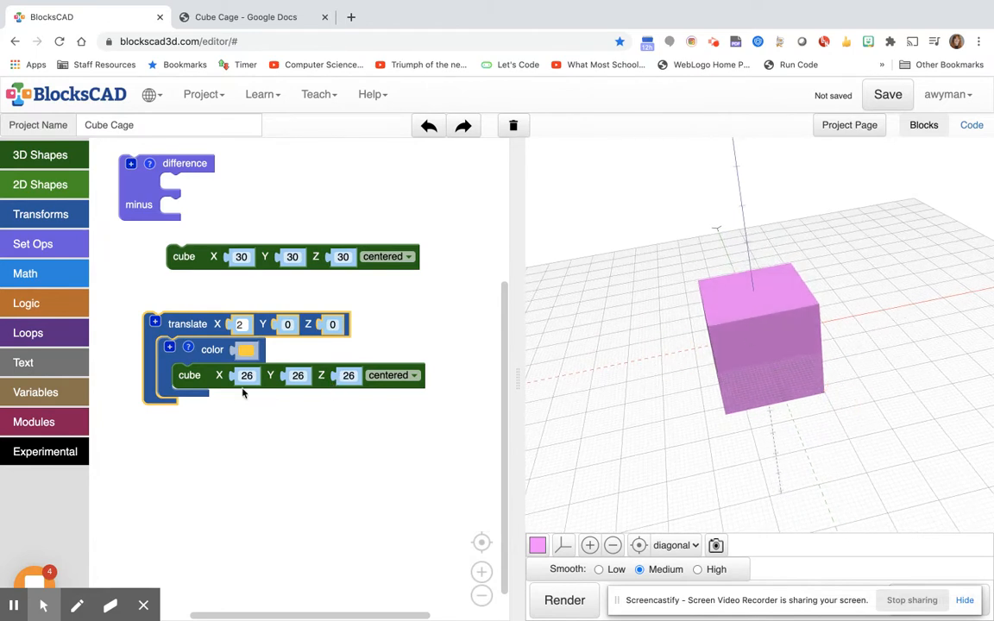
left_click_drag(537, 352, 667, 389)
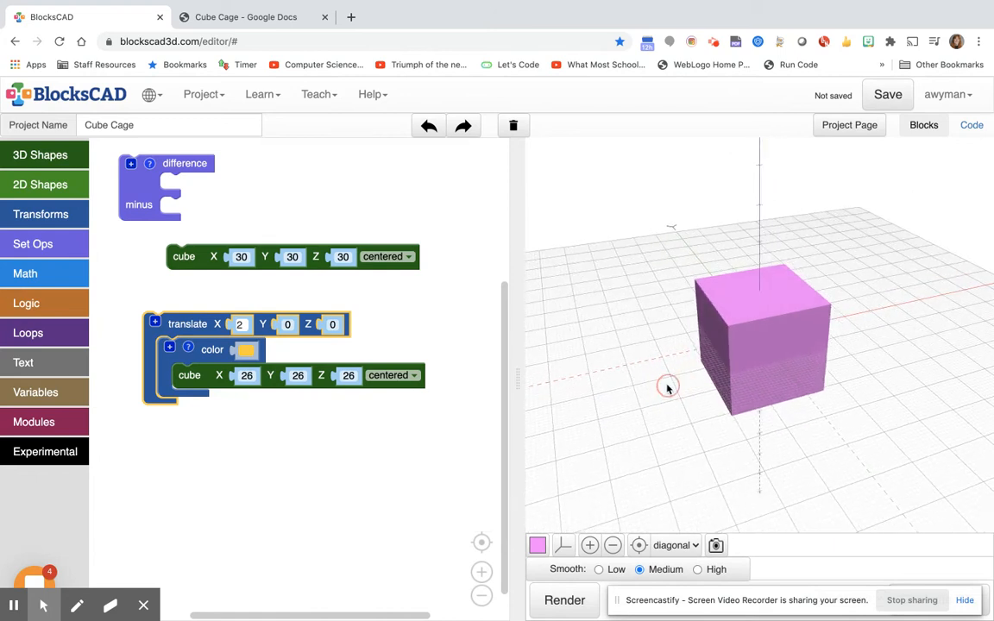
Set the yellow cube's X to 32, render, and inspect how it extends through the outer cube.
left_click(250, 382)
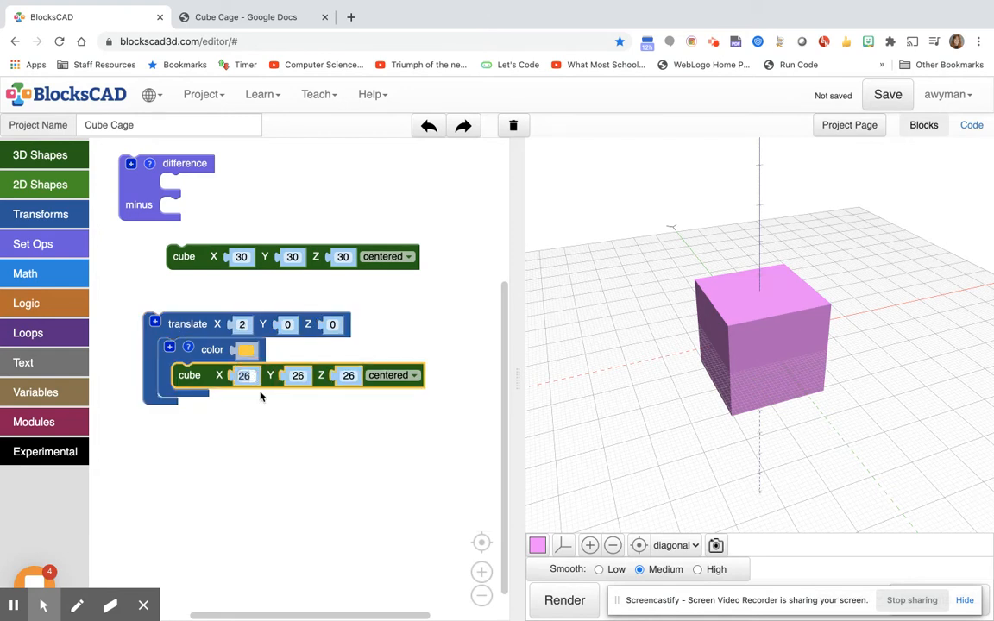
type("32")
left_click(564, 601)
left_click_drag(688, 403, 628, 386)
left_click_drag(743, 378, 941, 326)
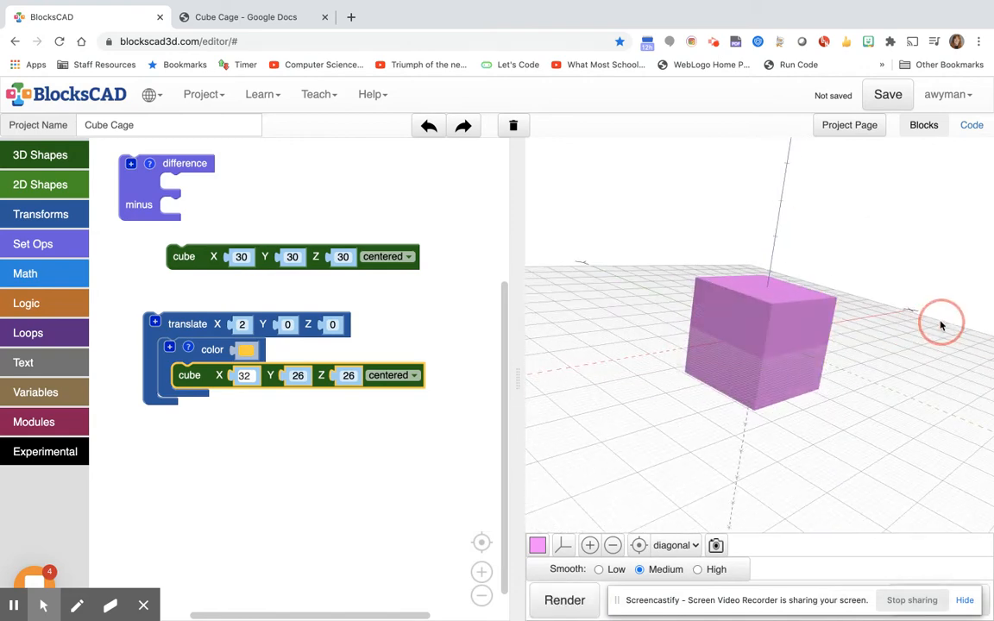
left_click_drag(820, 376, 758, 414)
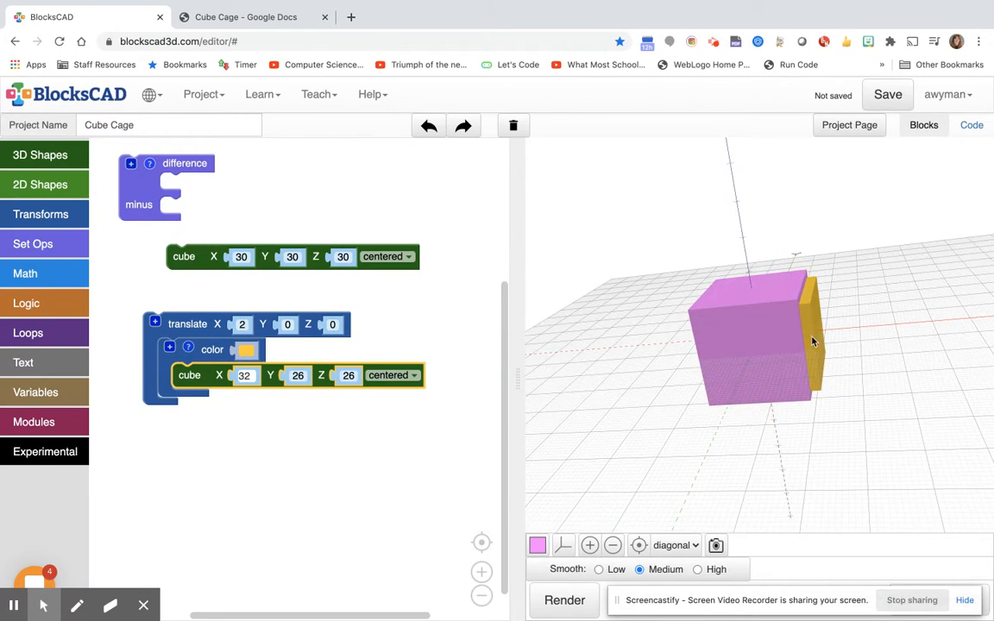
mouse_move(739, 336)
left_mouse_down()
mouse_move(790, 344)
mouse_move(808, 373)
mouse_move(726, 339)
left_mouse_up()
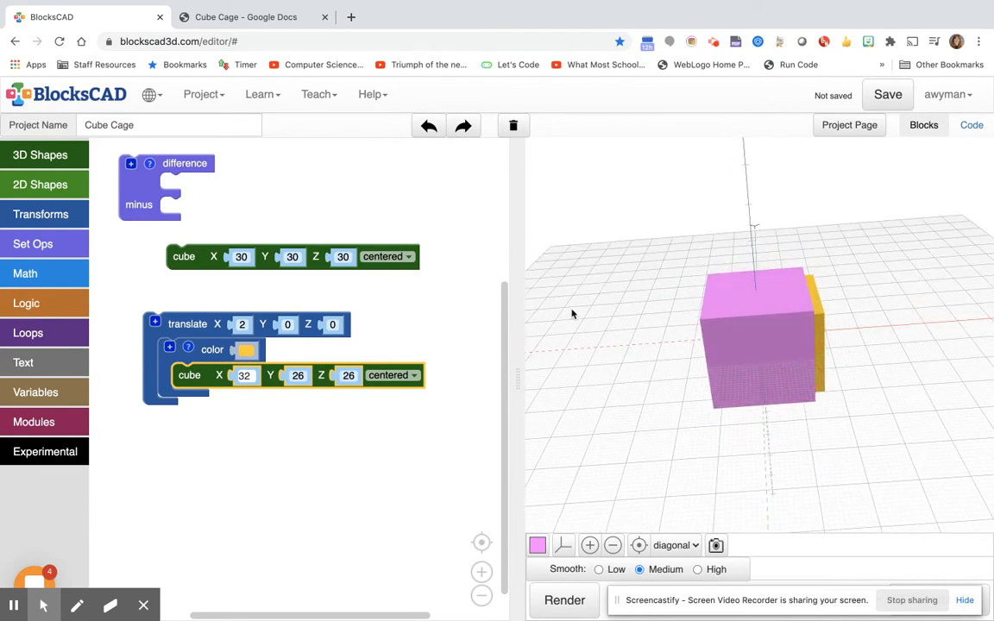
Set the translate block's X to 0 and render the model again.
left_click(243, 326)
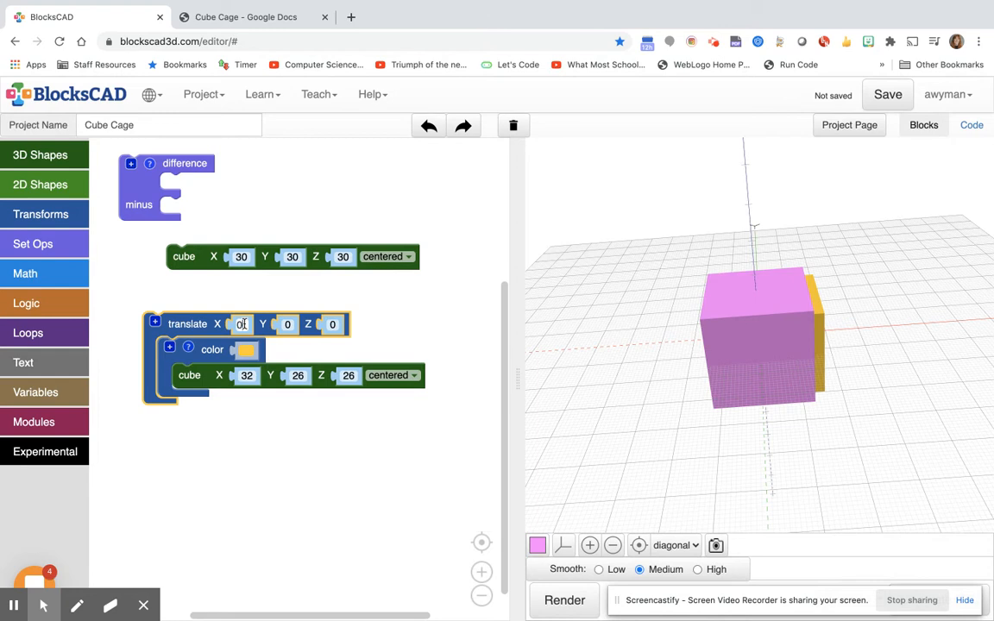
left_click(563, 602)
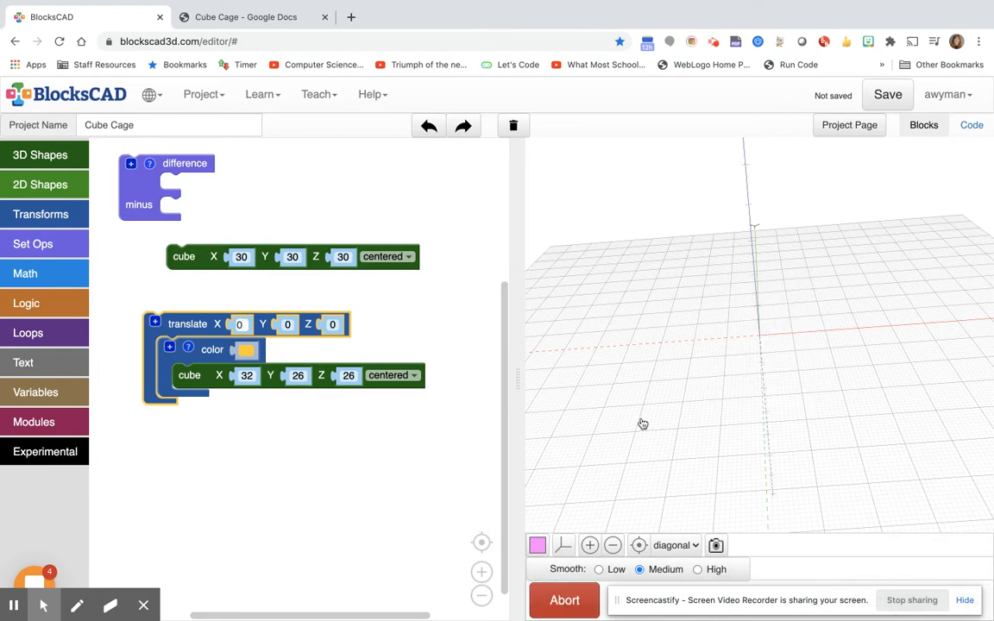
Remove the translate block from around the yellow color block, delete it, and render the model again.
left_click_drag(642, 422, 599, 384)
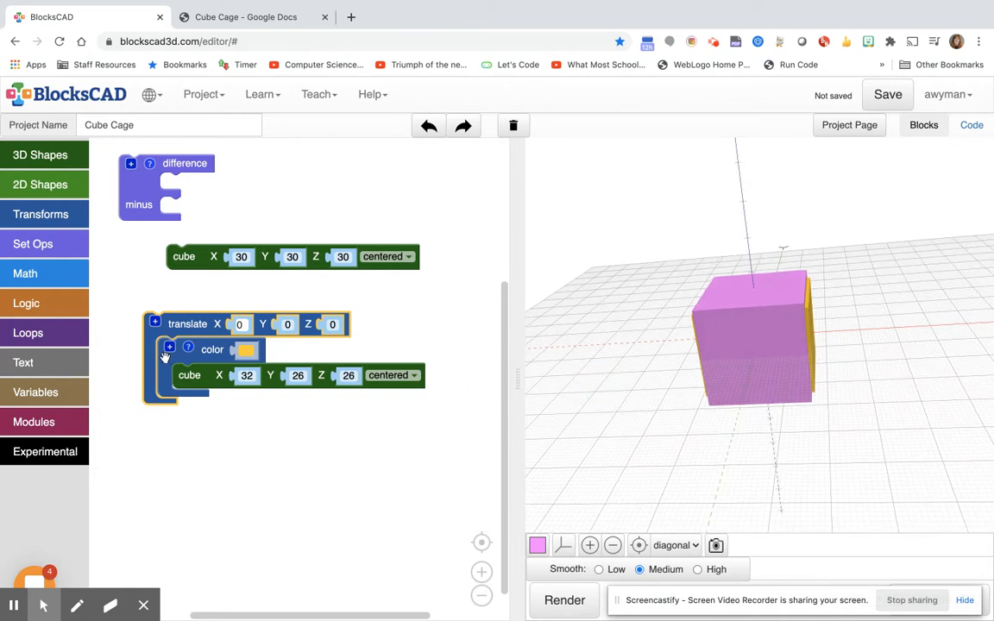
left_click_drag(188, 349, 208, 407)
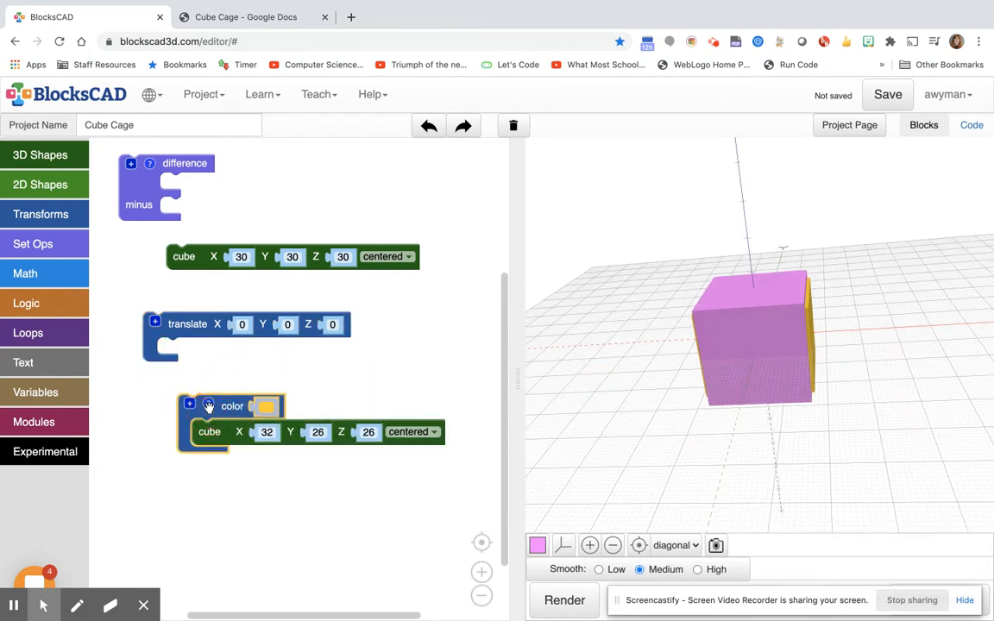
left_click(213, 324)
key("Delete")
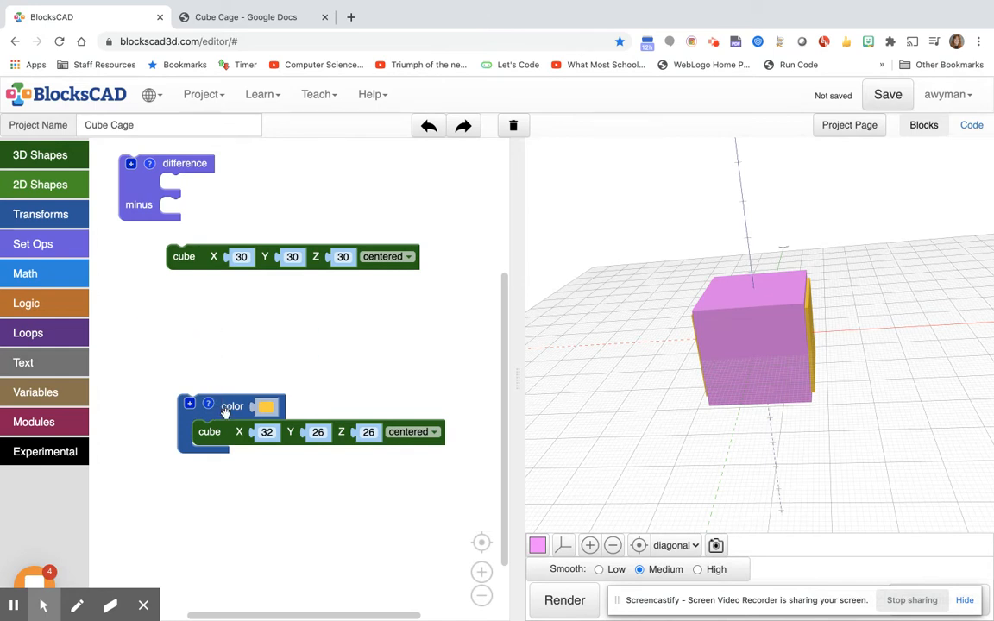
left_click(556, 609)
left_click_drag(646, 402, 861, 371)
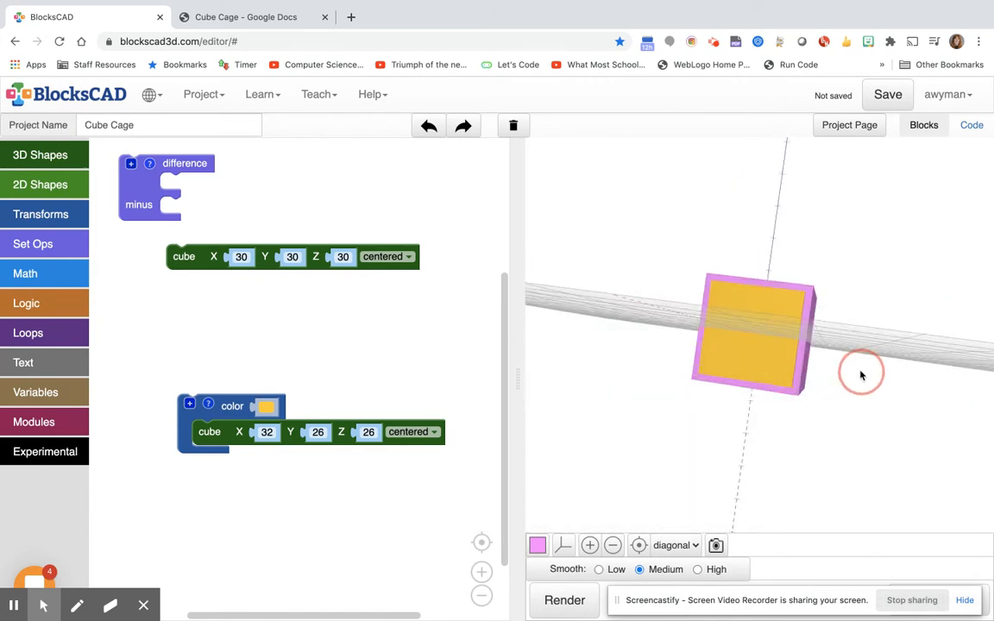
Nest the 30 × 30 × 30 cube in the difference block with the yellow block as its minus, and render the result.
left_click_drag(182, 255, 178, 186)
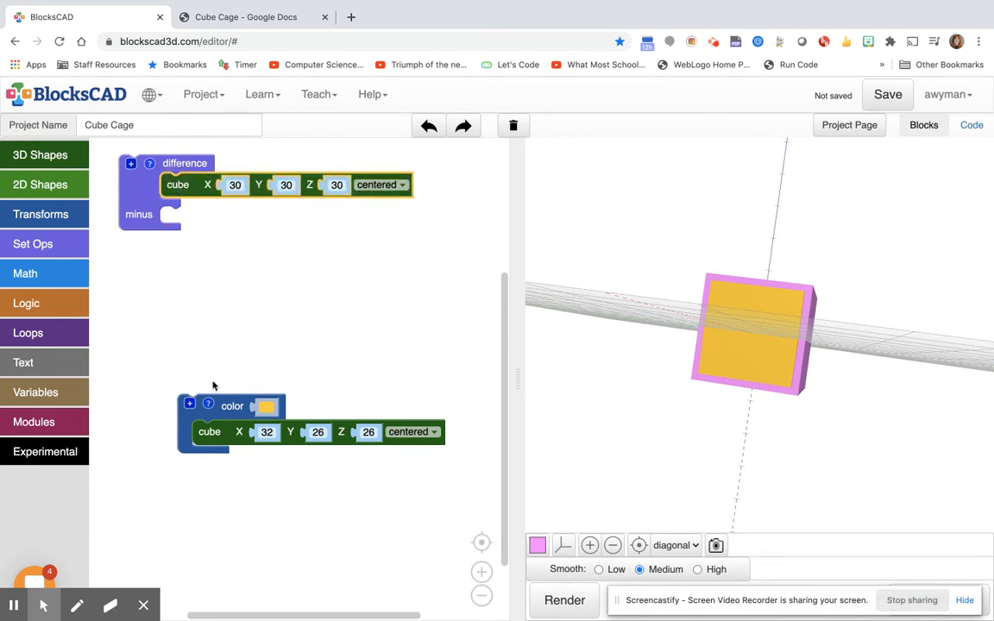
left_click_drag(214, 408, 196, 217)
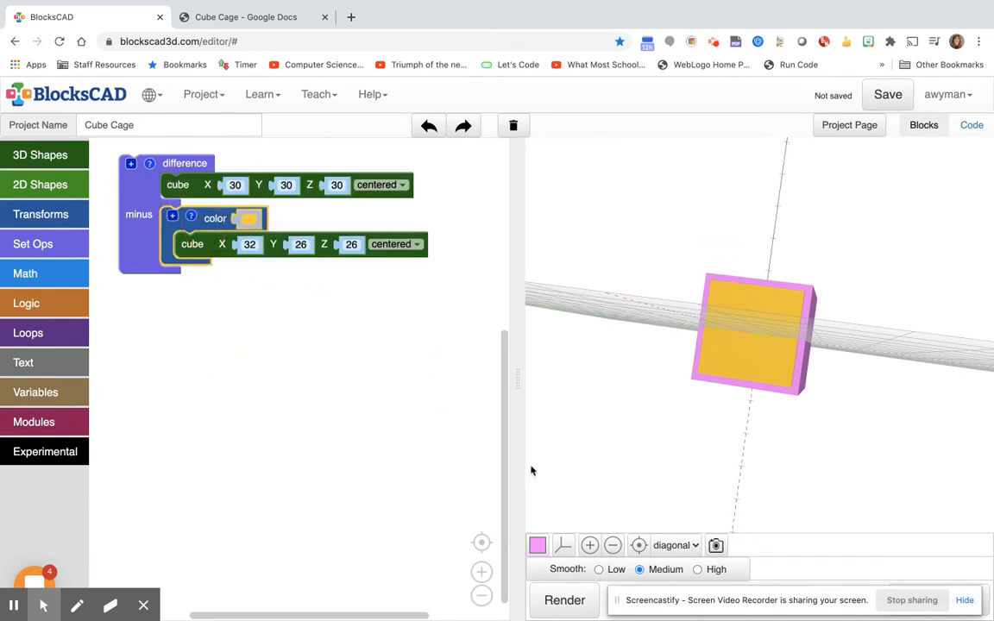
left_click(585, 594)
left_click_drag(732, 361, 570, 390)
left_click(818, 335)
left_click_drag(826, 380, 526, 428)
left_click_drag(759, 407, 584, 430)
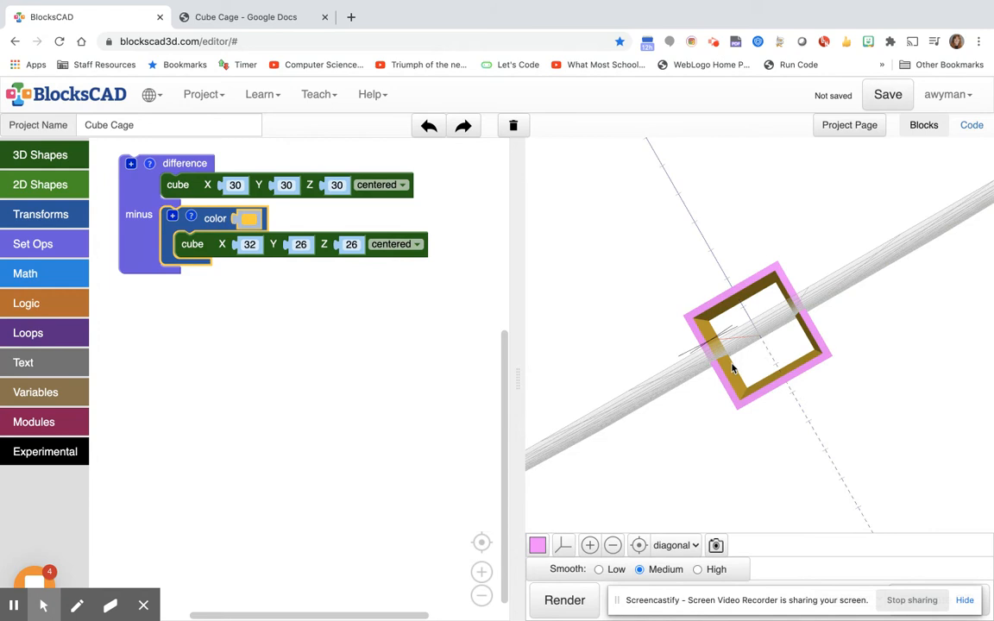
left_click_drag(582, 338, 904, 321)
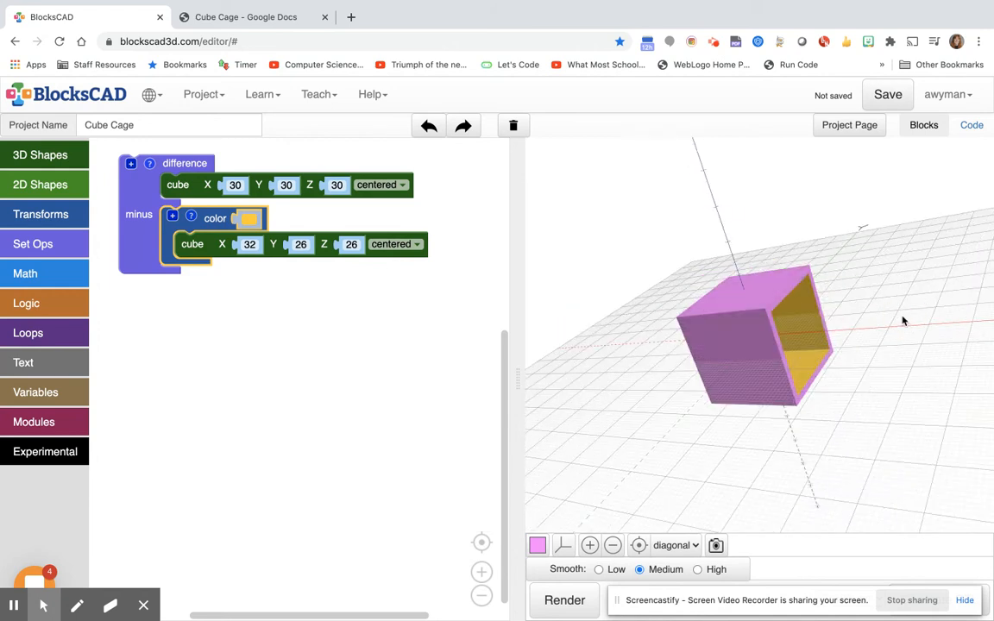
left_click_drag(713, 368, 754, 369)
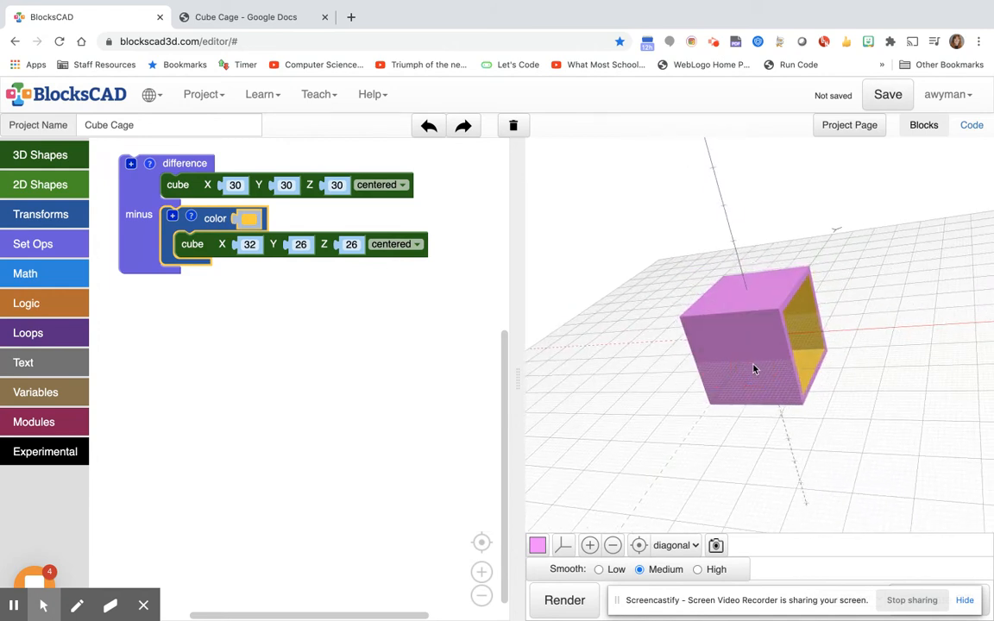
Check the hollowed cube with the axes temporarily hidden, and add a second minus slot to the difference block.
left_click(563, 545)
left_click_drag(750, 369, 603, 338)
left_click_drag(759, 402, 716, 432)
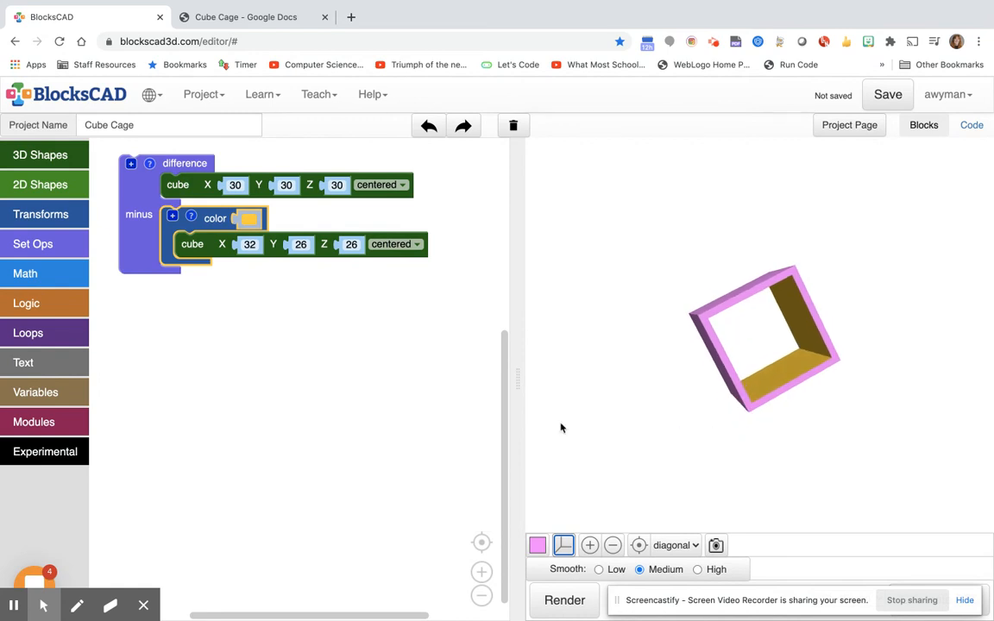
left_click(564, 547)
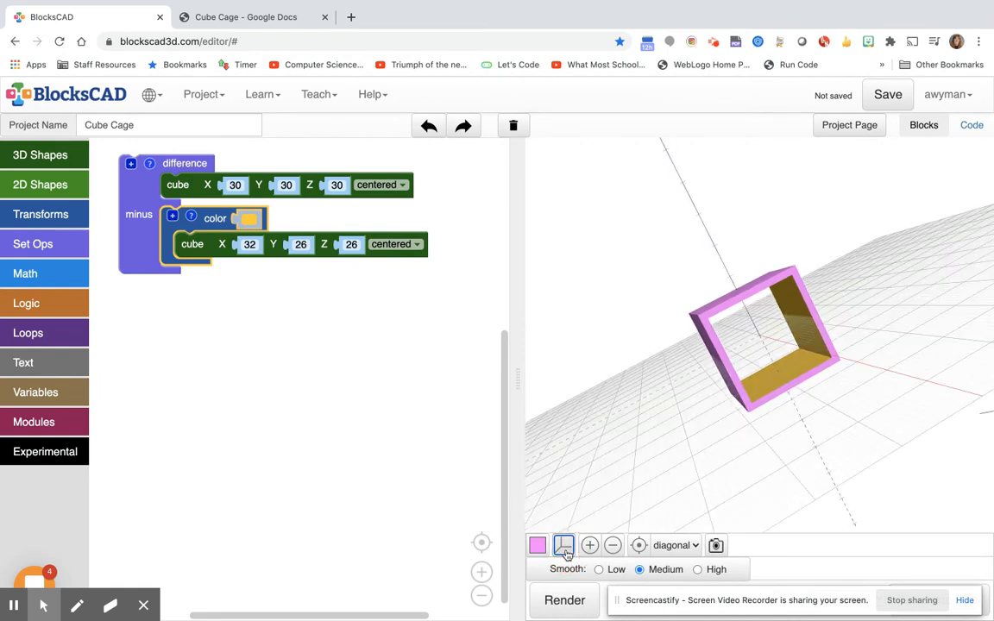
left_click(131, 164)
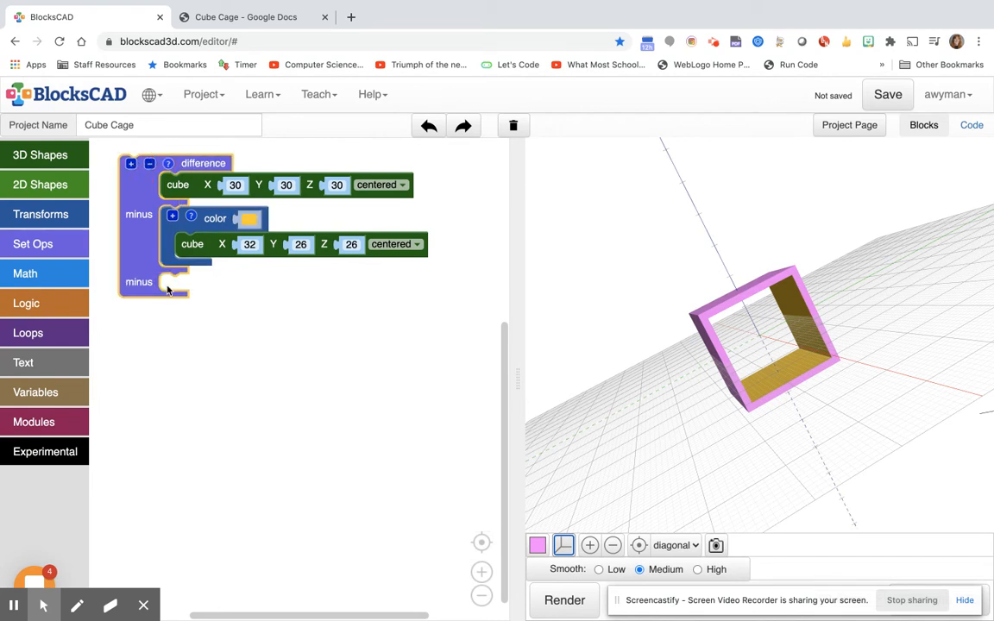
left_click(56, 155)
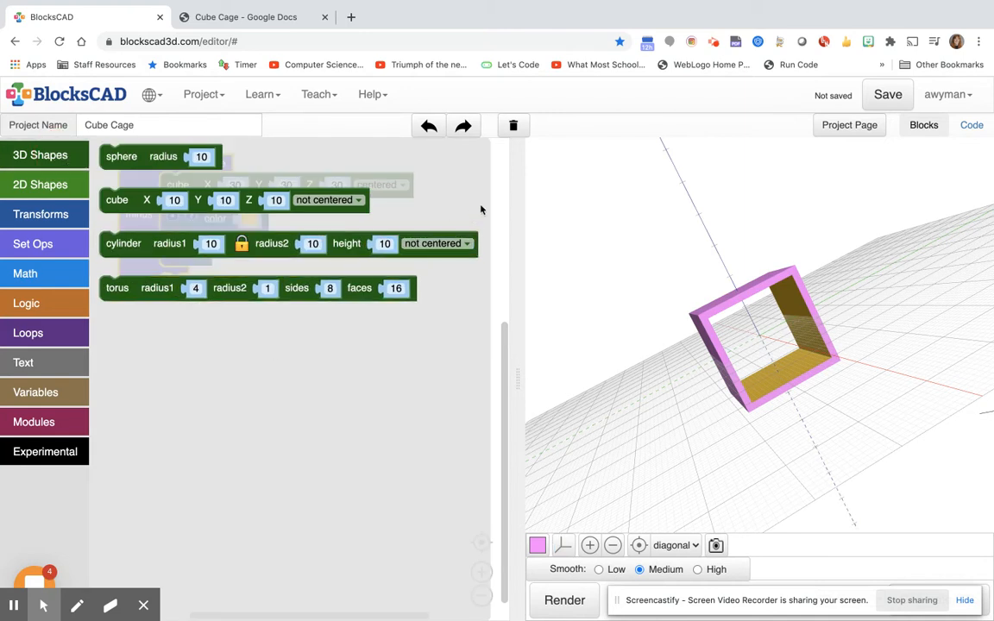
scroll(473, 192, "up", 5)
left_click(409, 164)
left_click(149, 243)
left_click(145, 289)
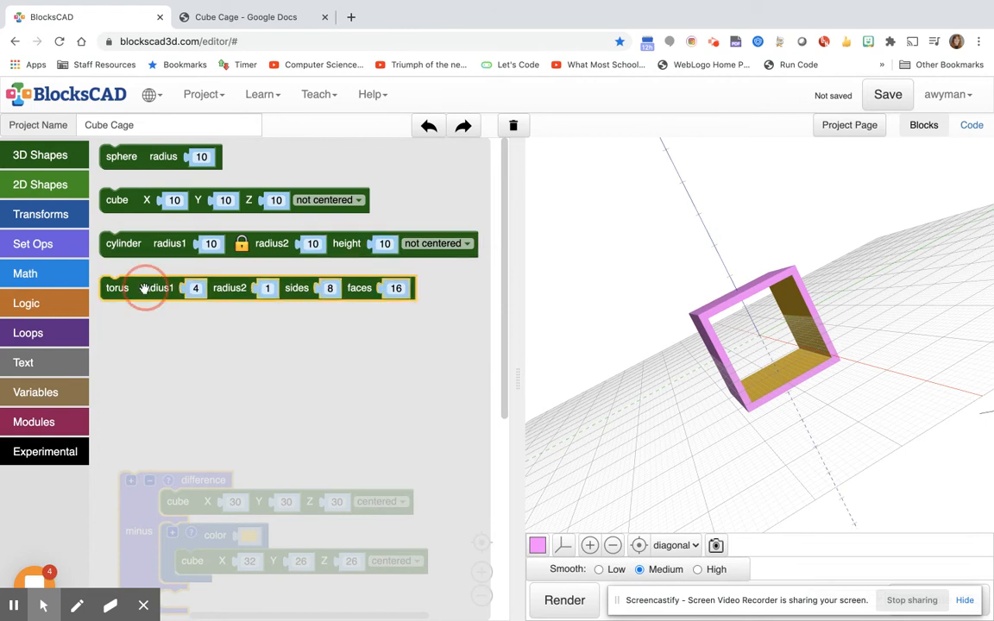
key("Delete")
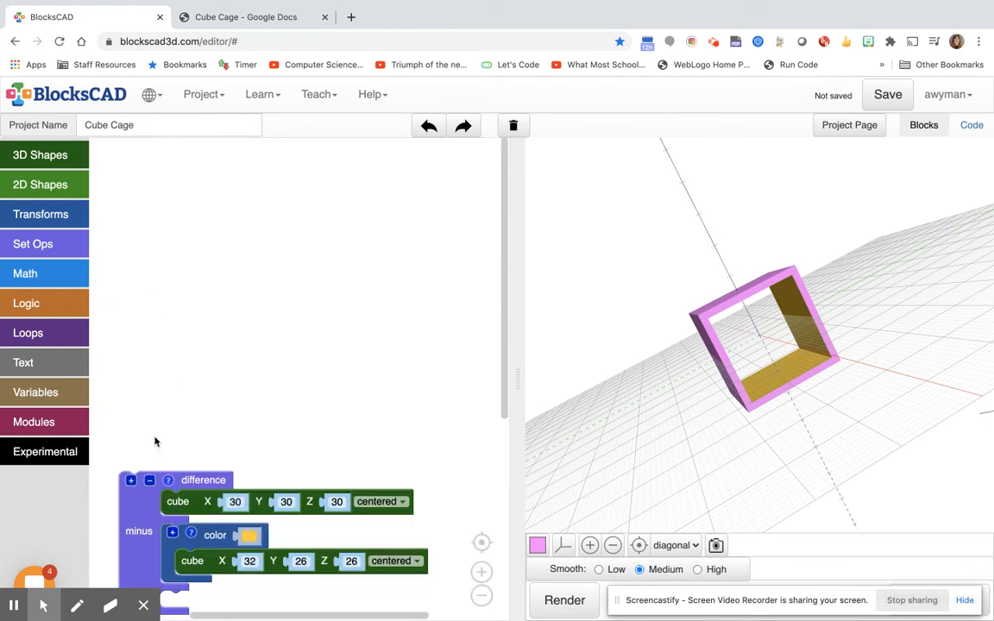
Duplicate the yellow color block with its cube, keeping the original in the first minus slot and the copy below the difference block.
scroll(142, 515, "down", 5)
left_click(194, 243)
left_click_drag(194, 243, 202, 392)
right_click(202, 392)
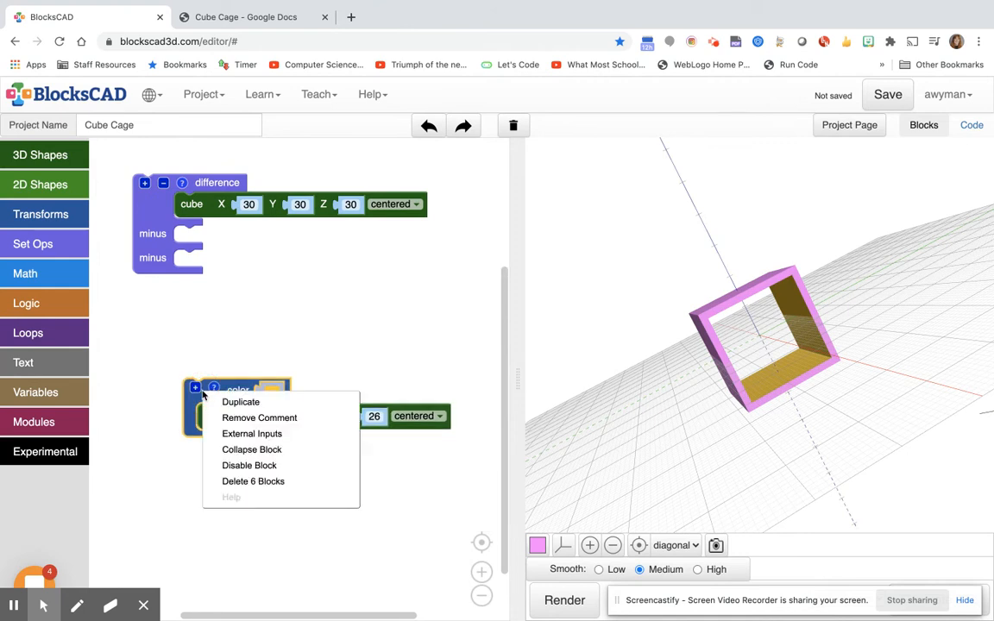
left_click(233, 402)
left_click_drag(235, 390, 233, 246)
left_click_drag(244, 446, 206, 356)
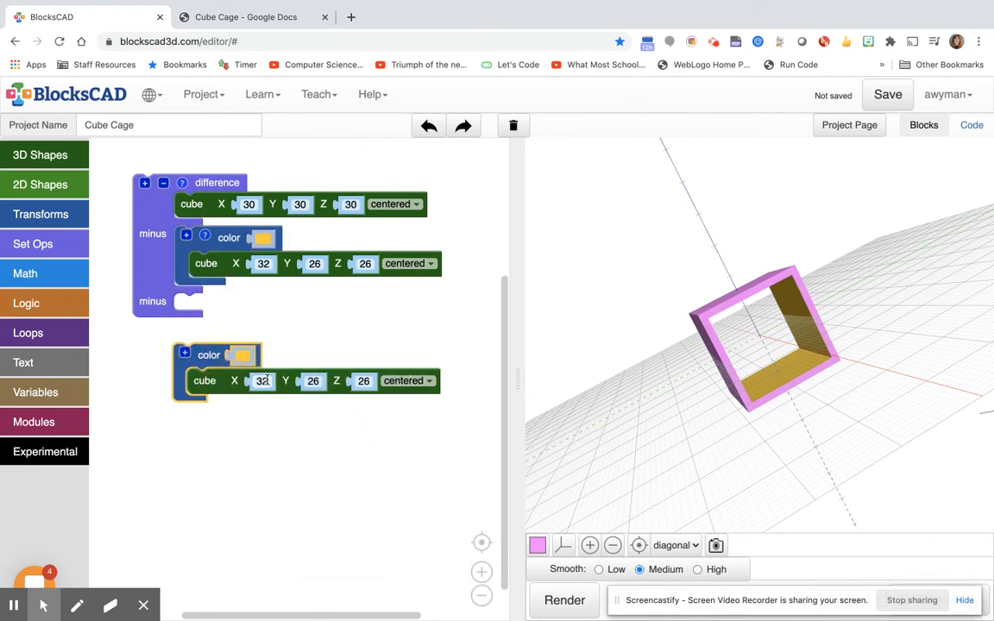
Set the duplicated cube's X to 26 and Y to 32, and change its color to red.
left_click(265, 380)
type("26")
left_click(310, 382)
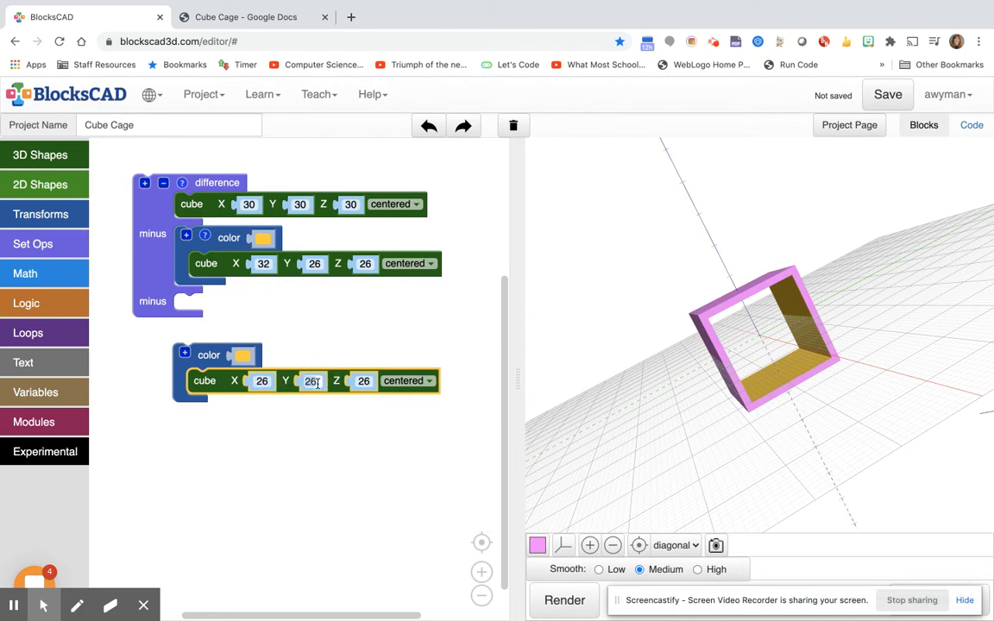
type("32")
left_click(214, 364)
left_click(243, 355)
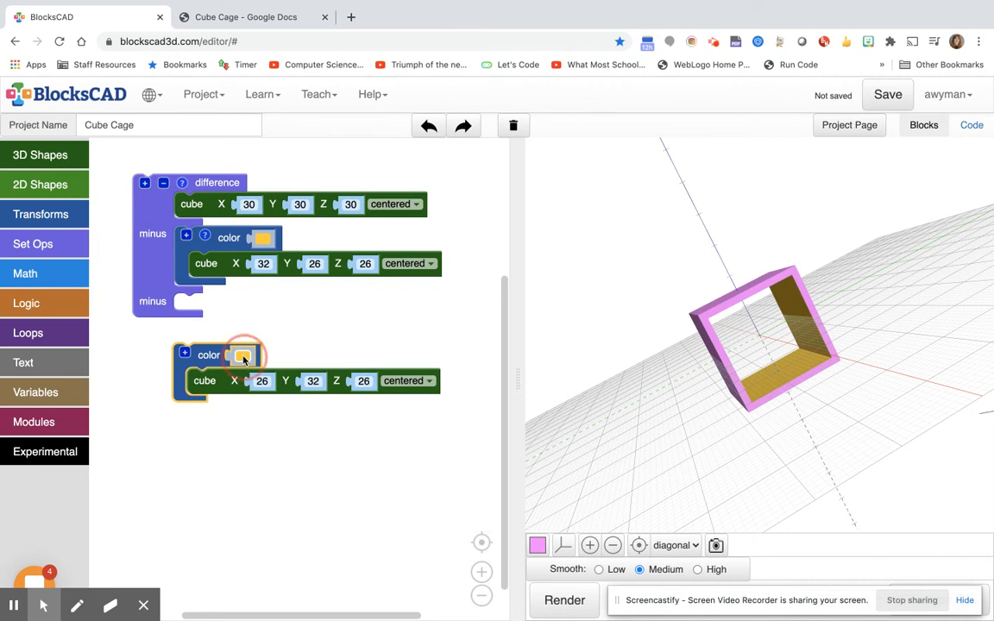
left_click(263, 372)
Render the red cube together with the hollowed cube and examine how it extends through along the Y axis.
left_click(564, 600)
left_click_drag(647, 395, 603, 409)
left_click_drag(621, 453, 554, 399)
Place the red color block in the second minus slot, render, and view the result with the axes hidden.
left_click_drag(195, 360, 195, 309)
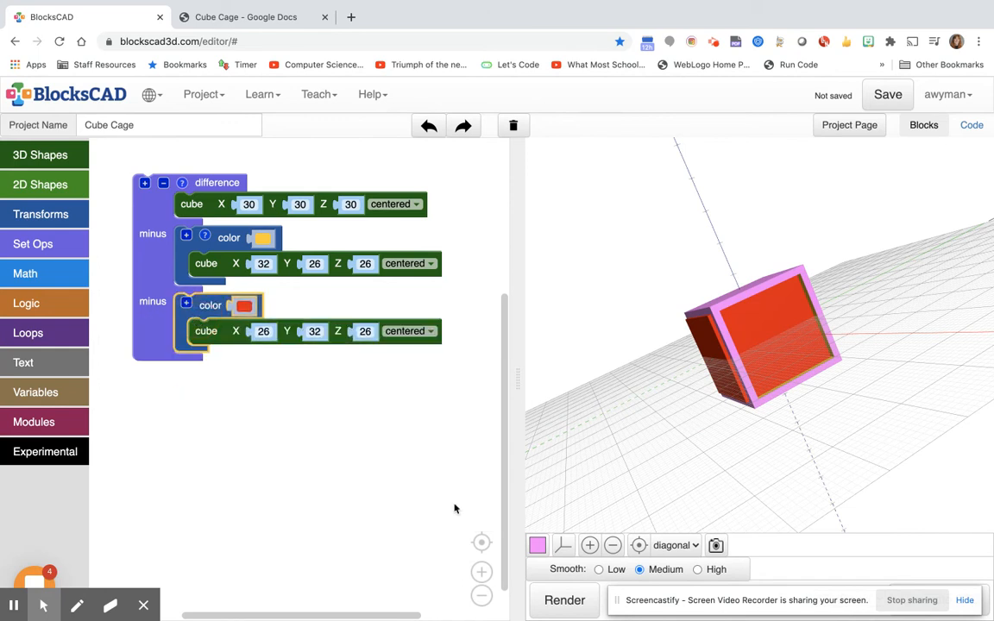
left_click(561, 595)
left_click_drag(630, 436, 708, 466)
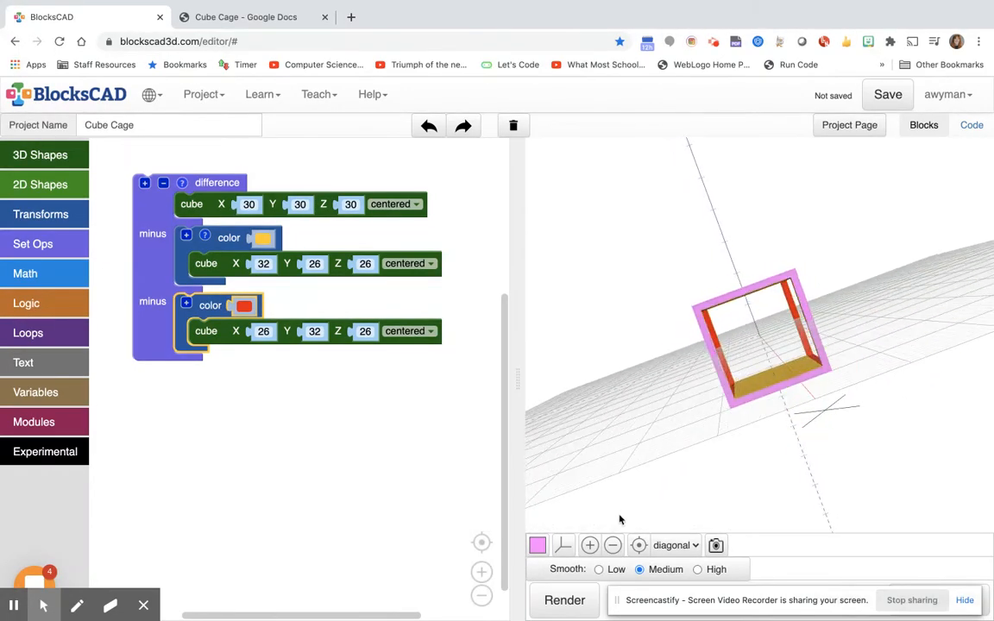
left_click(563, 546)
left_click_drag(688, 341, 761, 378)
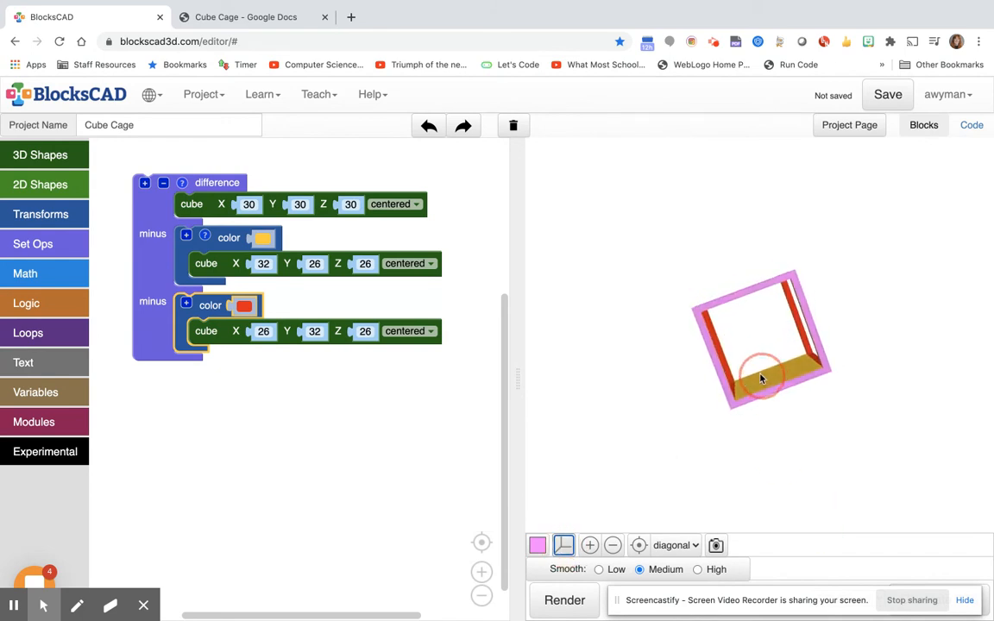
Add a third minus slot to the difference block, and duplicate the red color block as a blue copy.
left_click(145, 185)
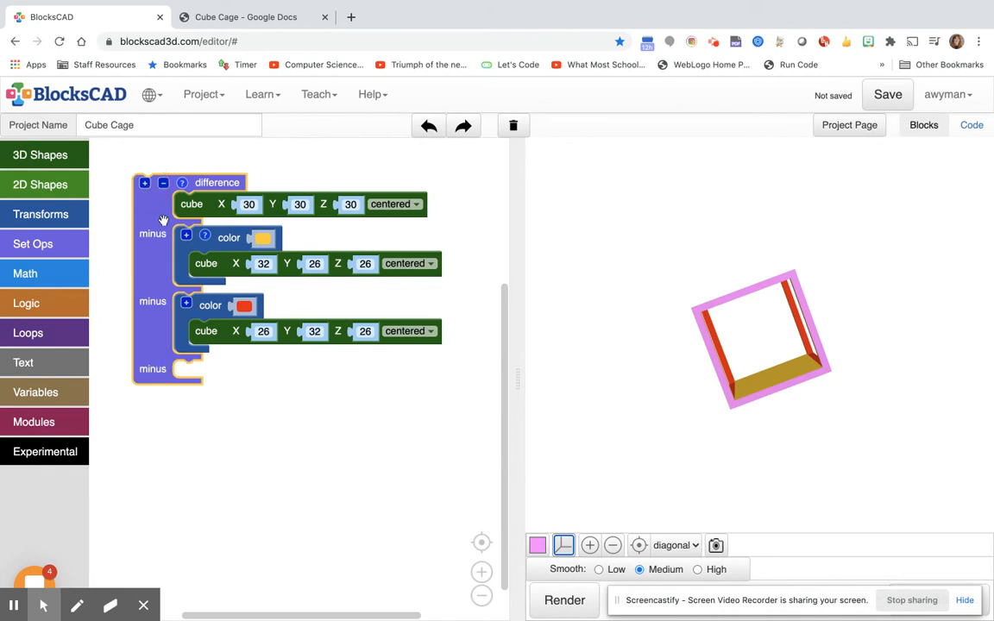
right_click(210, 308)
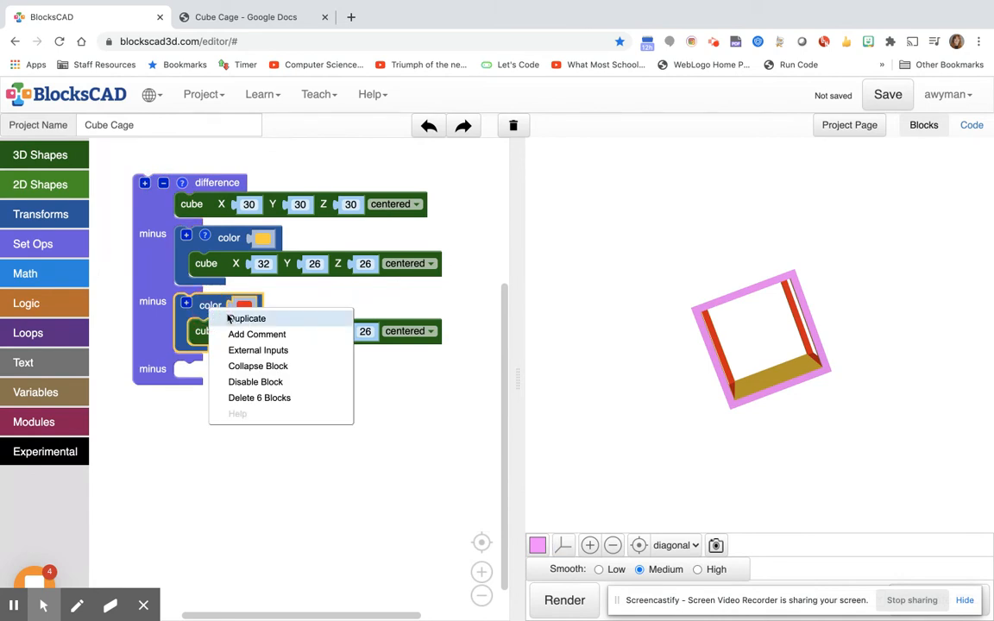
left_click(231, 320)
left_click_drag(224, 364, 219, 454)
left_click(266, 452)
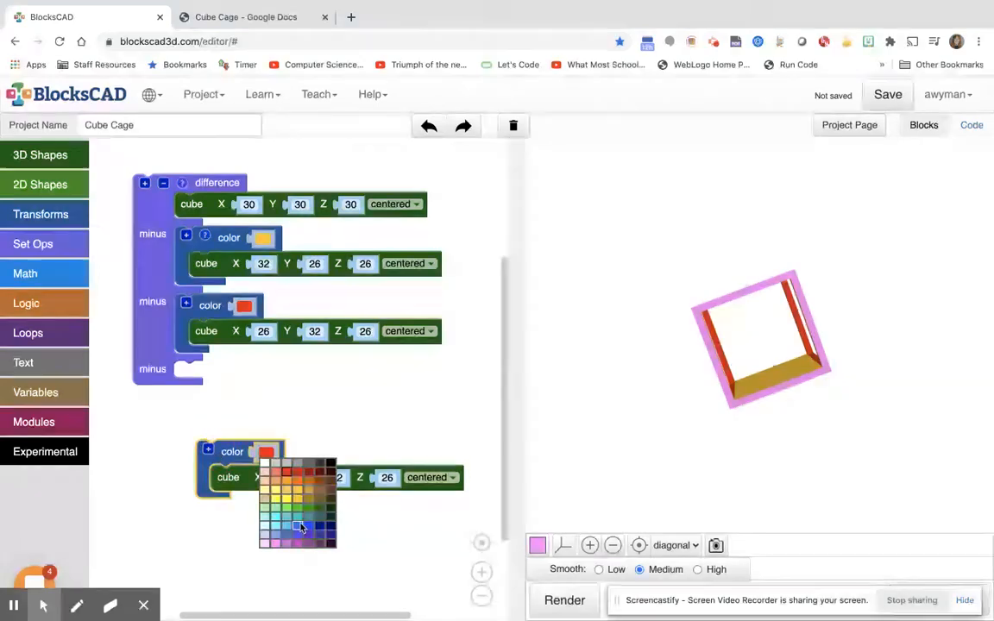
left_click(299, 525)
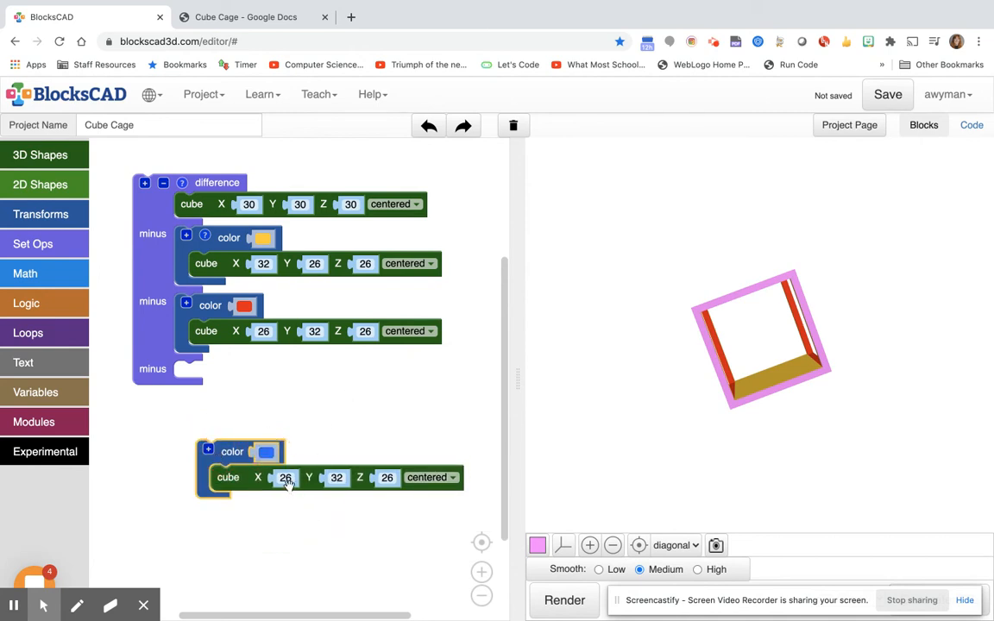
Set the blue cube's Y to 26 and Z to 32, and render to preview where it cuts through the frame.
left_click(335, 477)
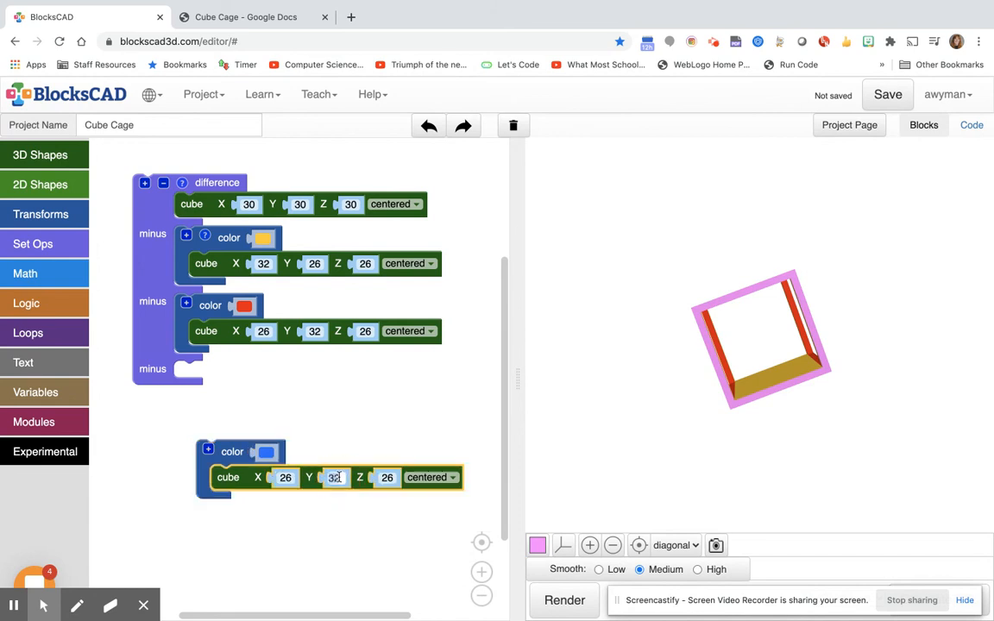
type("26")
left_click(387, 477)
type("32")
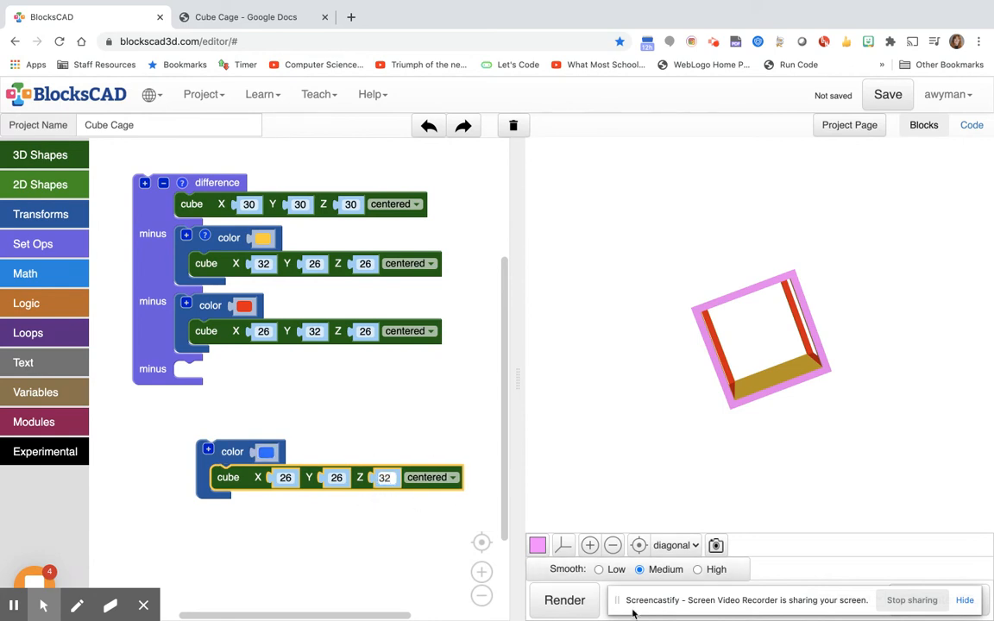
left_click(566, 600)
left_click_drag(684, 417, 769, 309)
left_click_drag(771, 351, 713, 373)
Place the blue color block in the third minus slot, render the cube cage, and save the project.
left_click_drag(218, 459, 199, 380)
left_click(565, 600)
left_click_drag(697, 387, 670, 159)
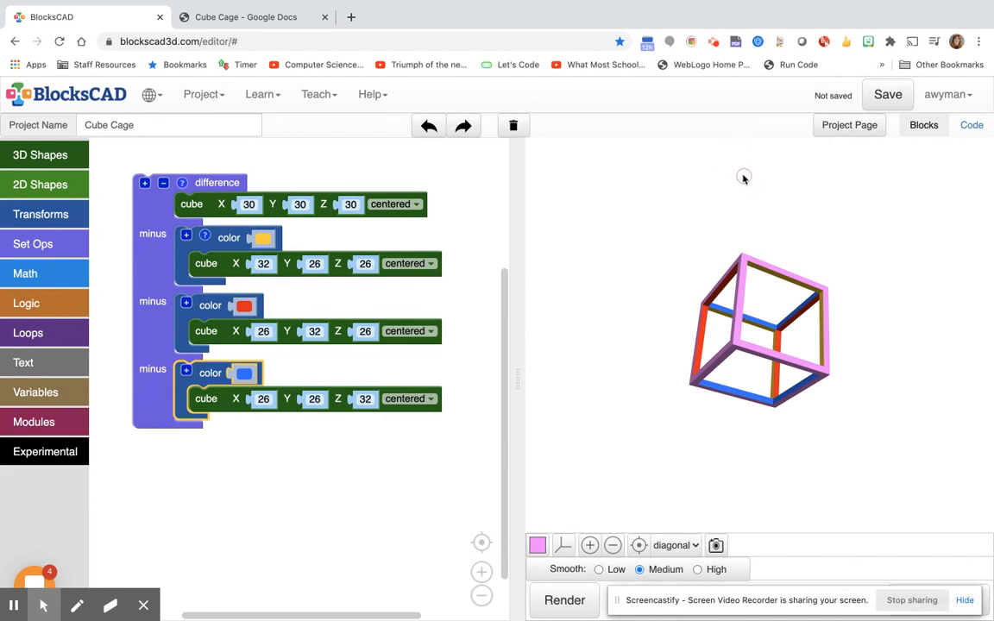
left_click(881, 95)
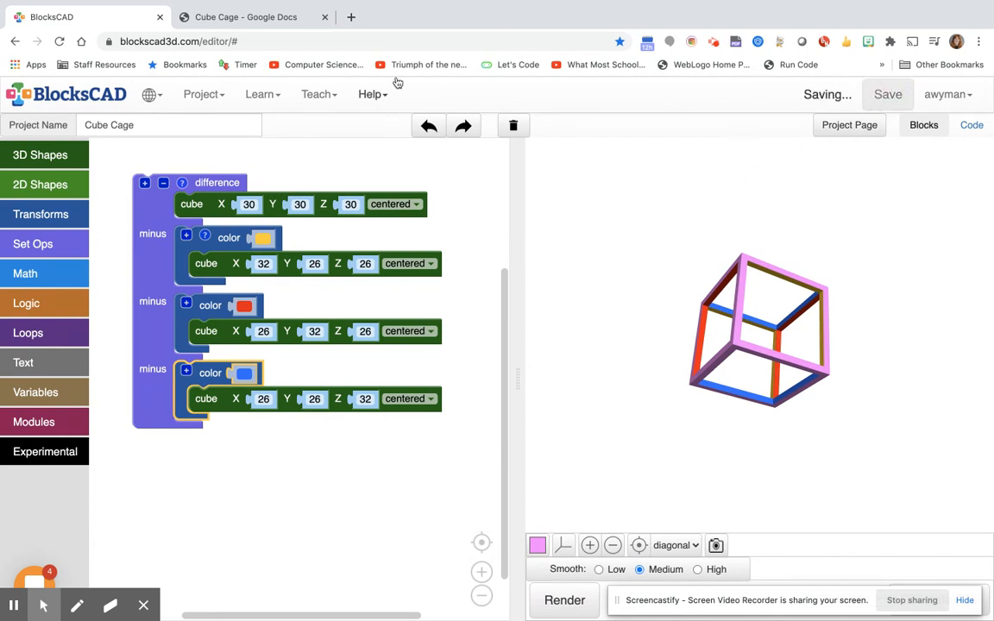
Review the Cube Cage instruction PDF, including the Think About It and Now Try This sections, and return to BlocksCAD.
left_click(253, 18)
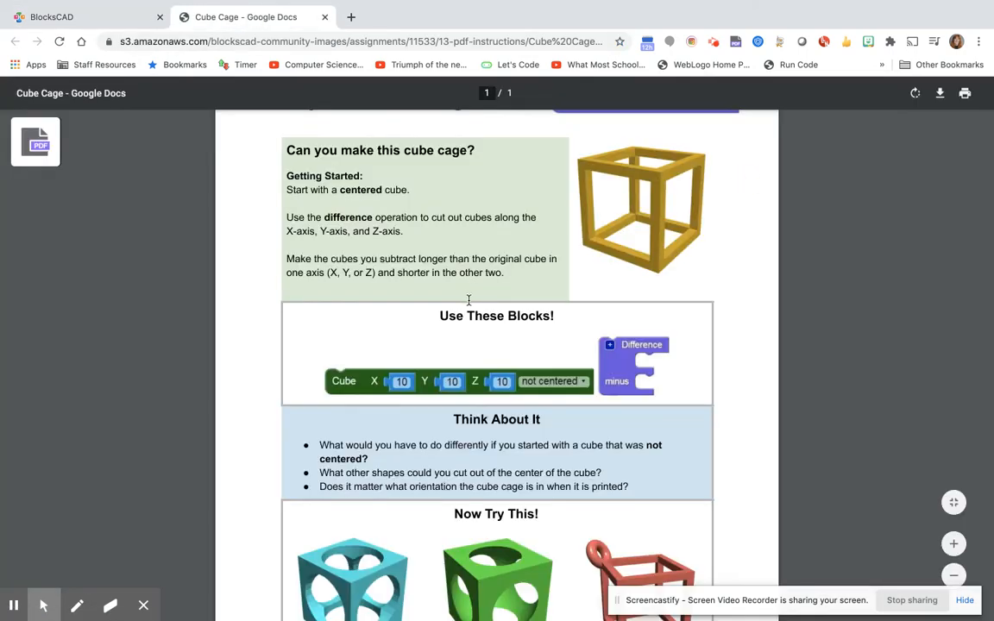
scroll(469, 300, "down", 2)
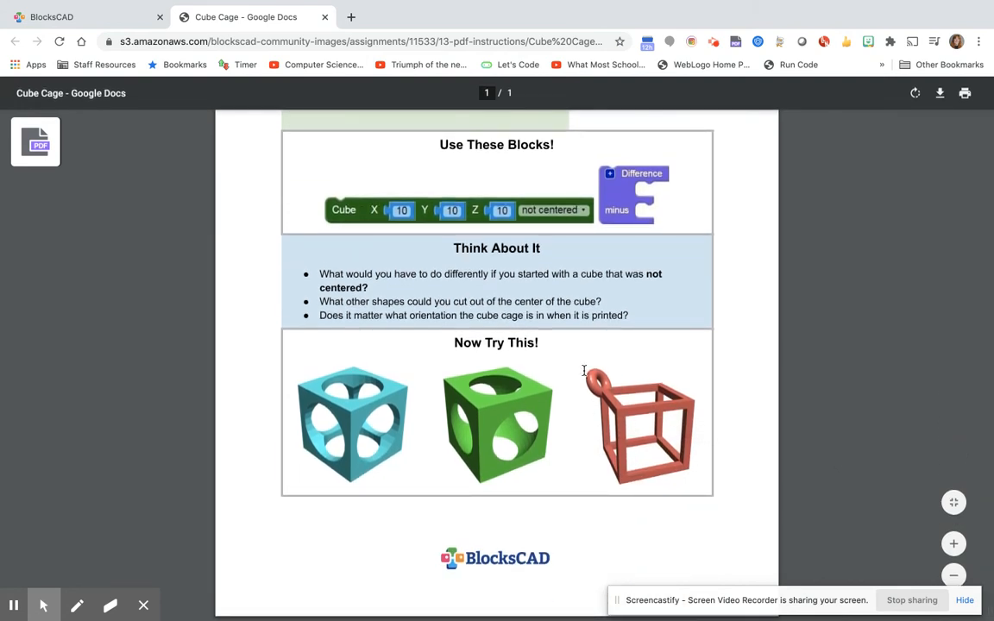
scroll(584, 372, "up", 3)
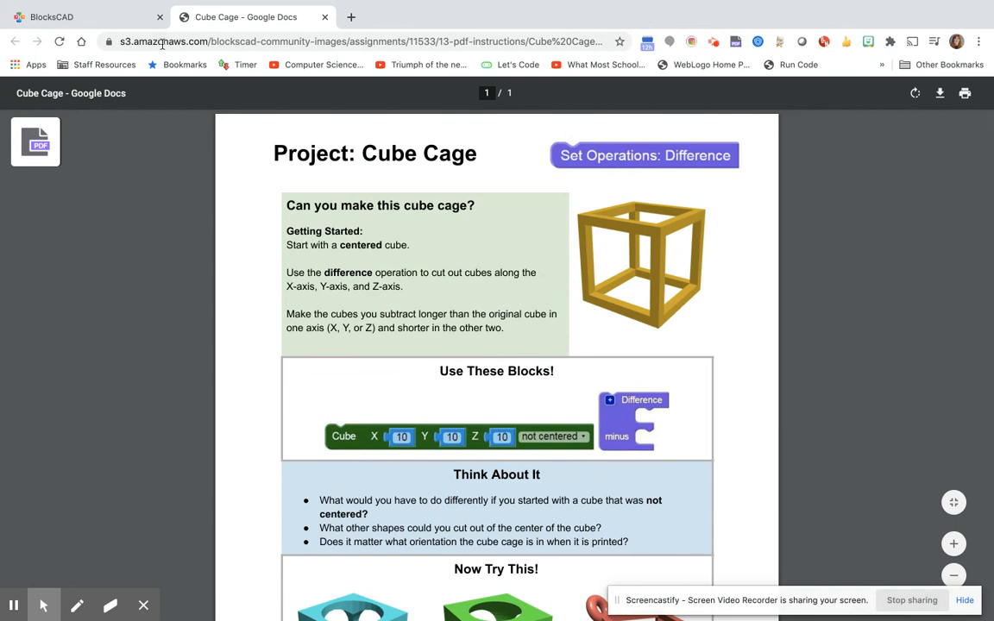
left_click(95, 17)
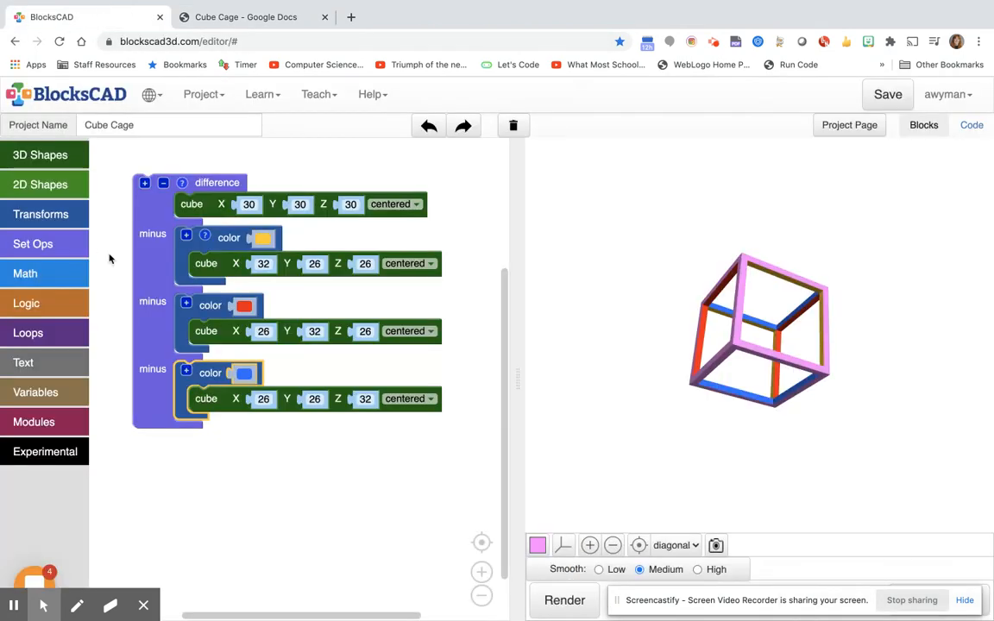